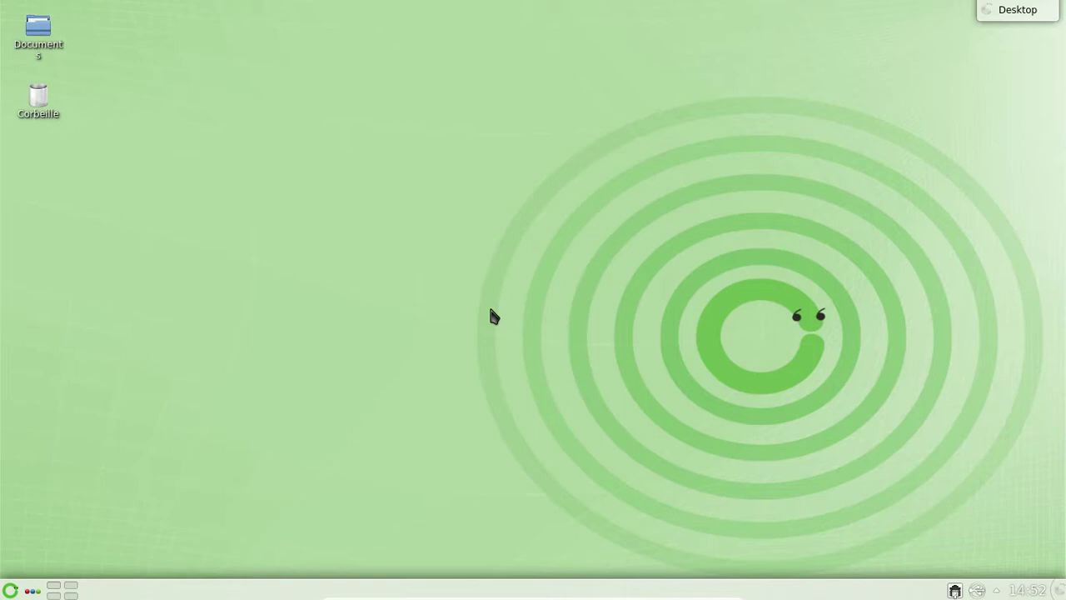
# Step: Open the Documents folder from the desktop and close the resulting Dolphin windows
pyautogui.click(54, 44)
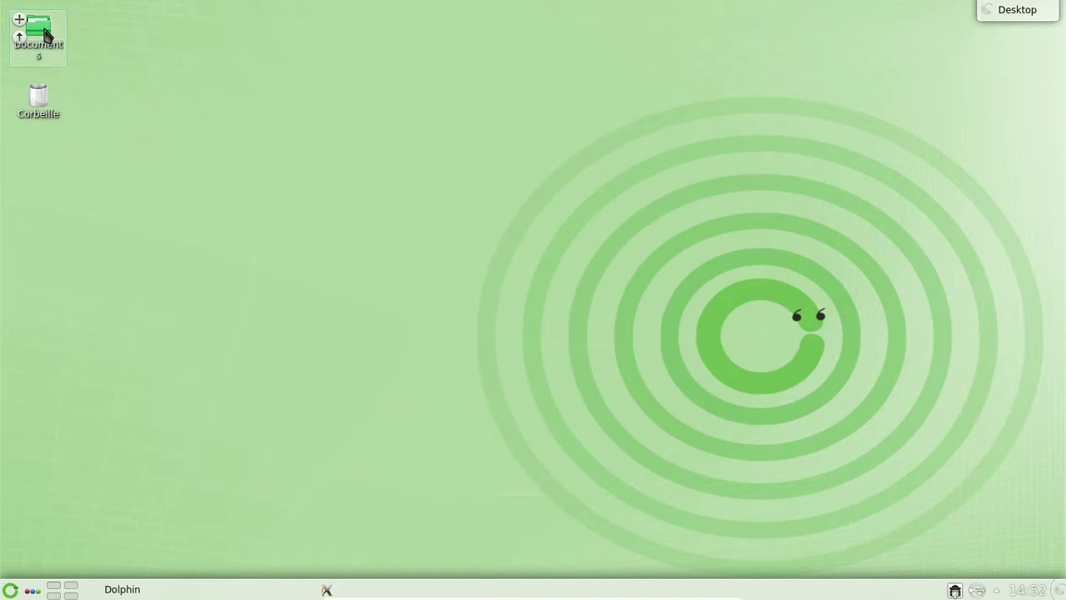
pyautogui.moveTo(327, 583)
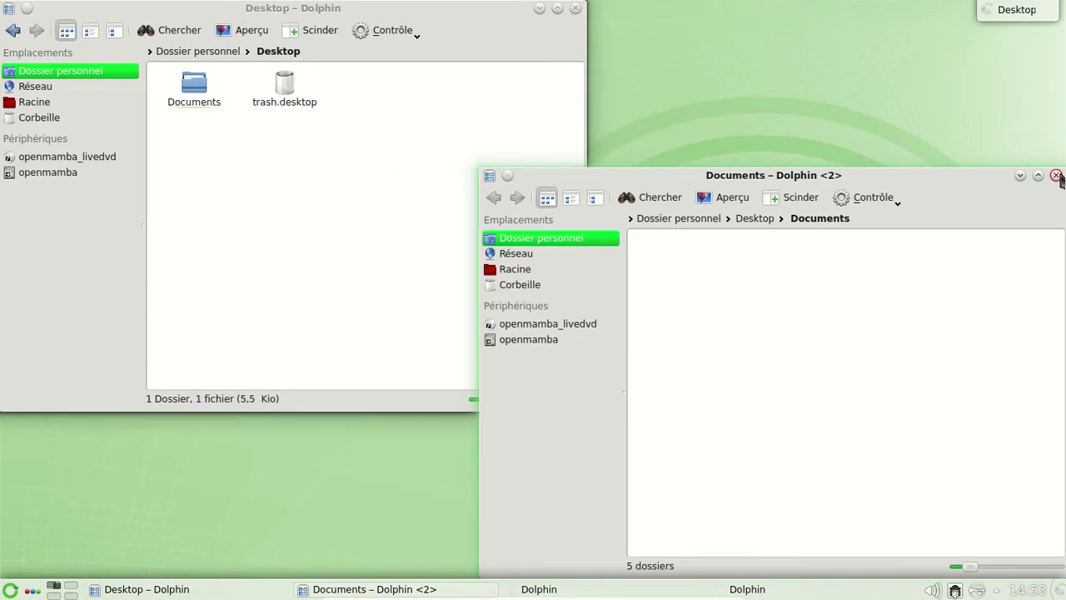
pyautogui.click(1056, 176)
pyautogui.moveTo(423, 18); pyautogui.dragTo(613, 98)
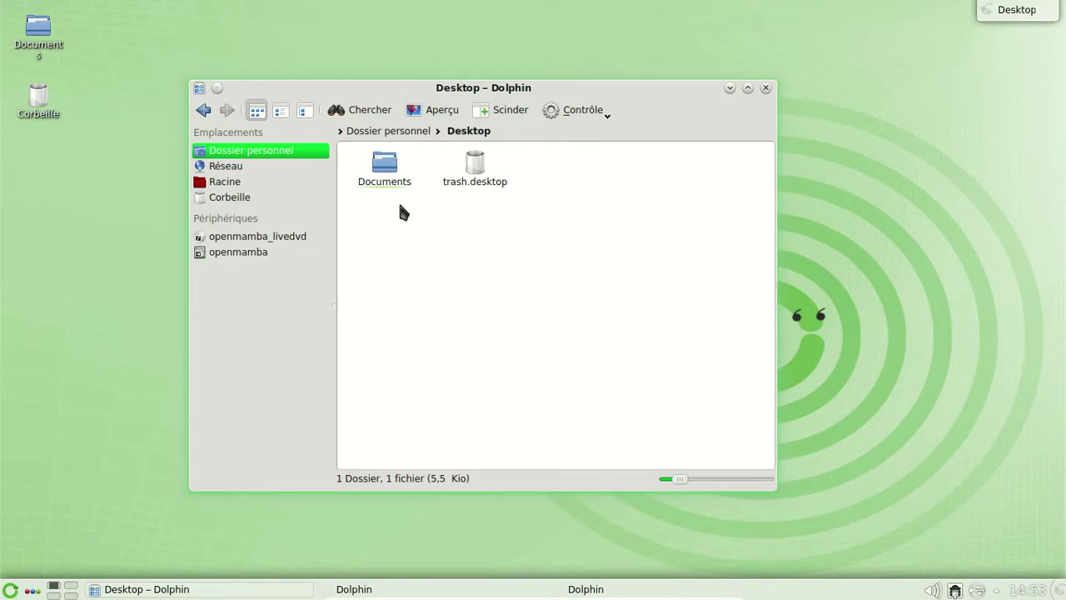
pyautogui.click(766, 87)
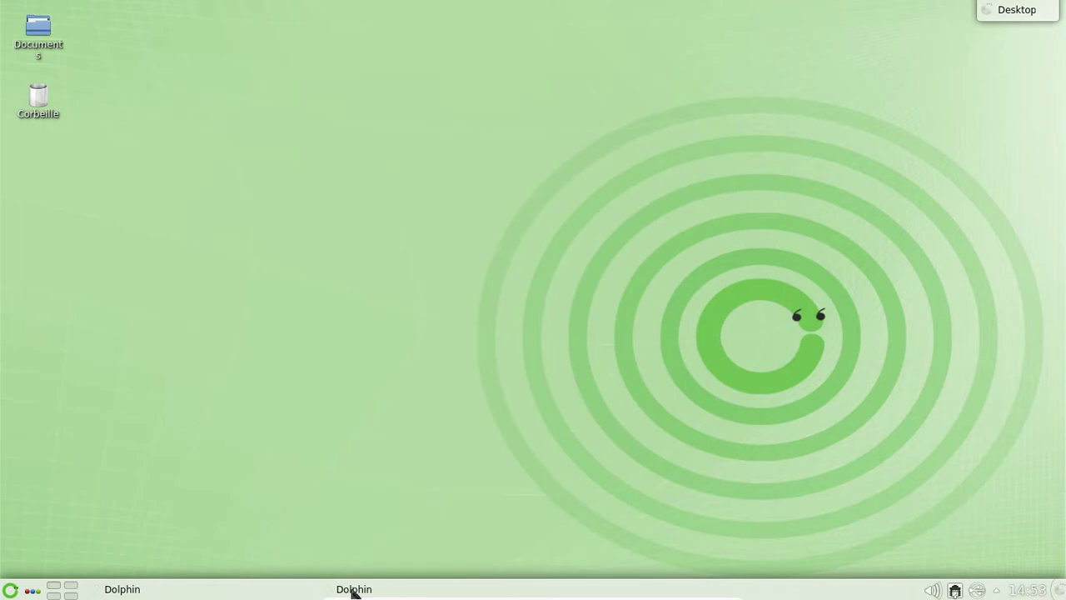
# Step: Launch the file manager from the launcher's favourites and close the open Documents windows
pyautogui.click(10, 592)
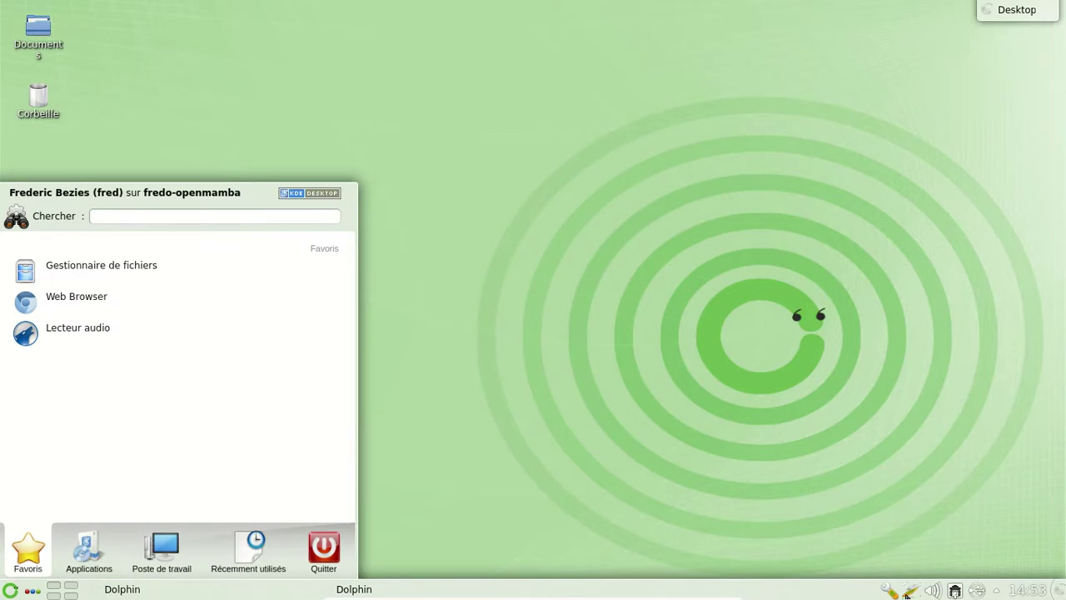
pyautogui.click(101, 265)
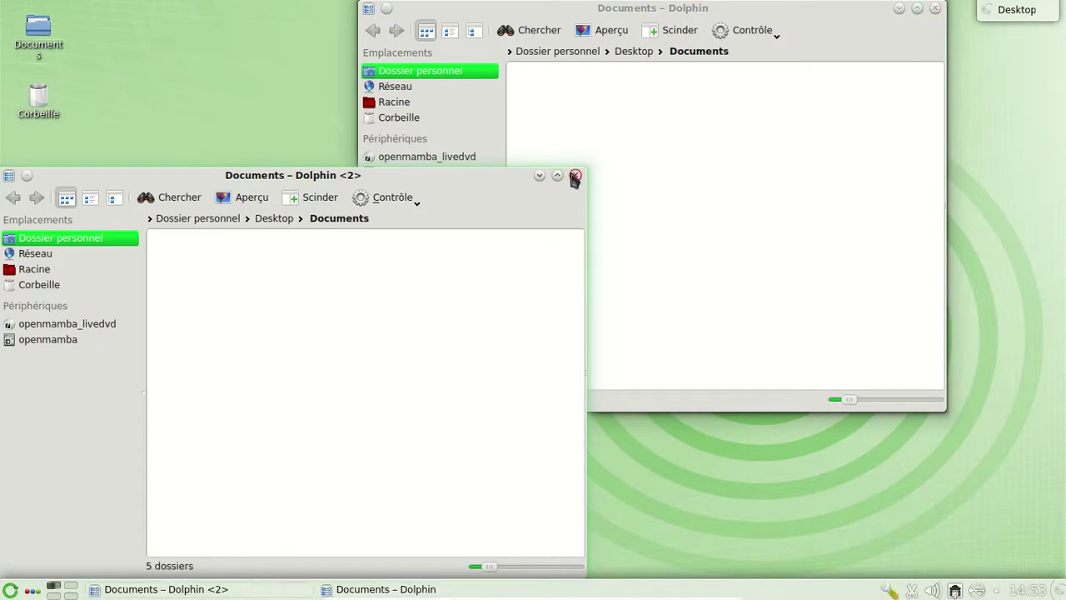
pyautogui.click(574, 177)
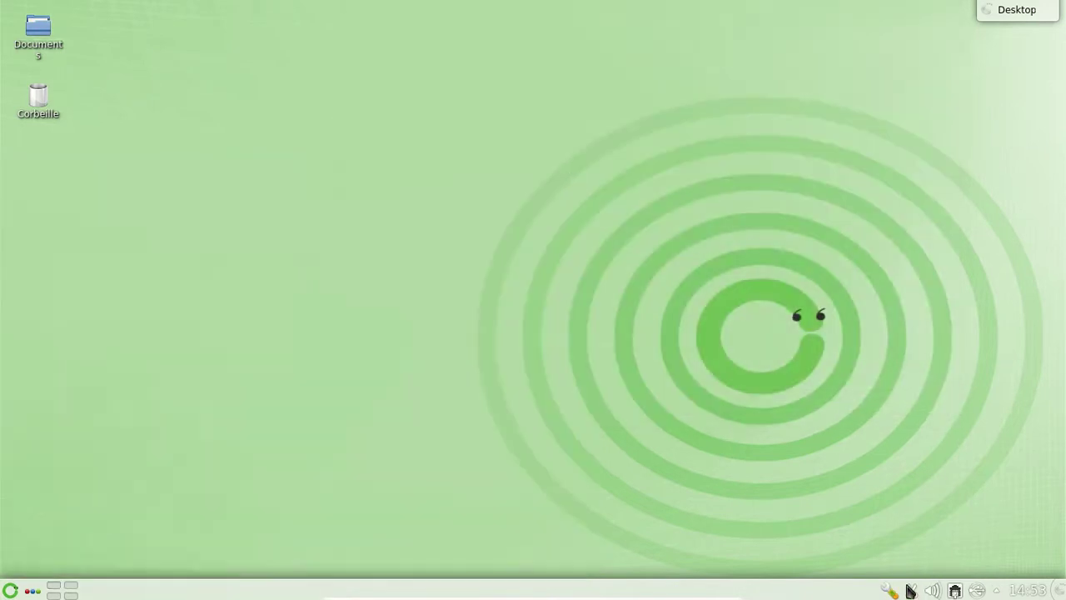
# Step: View the release and platform information of the openmamba control center and dismiss it
pyautogui.click(891, 590)
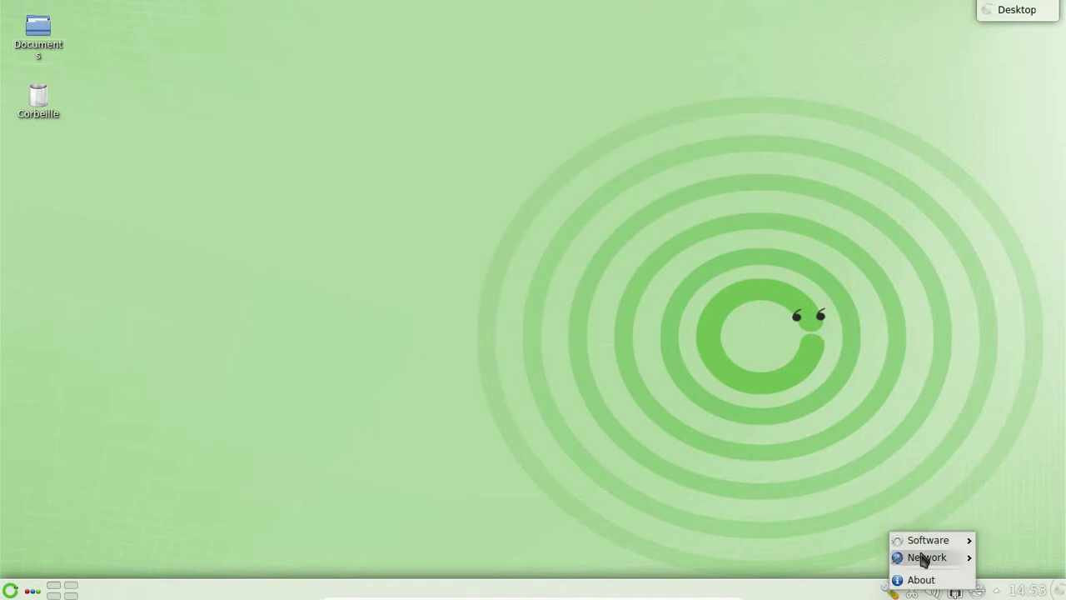
pyautogui.click(920, 580)
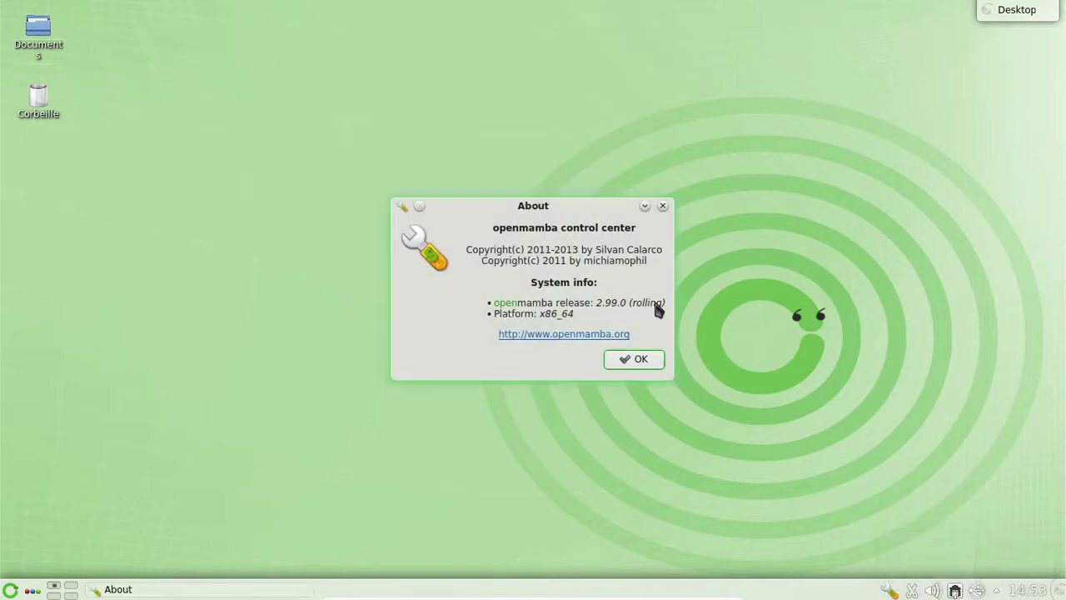
pyautogui.click(648, 359)
# Step: Examine the control center's Software and Network options, including the package, update, firewall and proxy entries
pyautogui.click(891, 591)
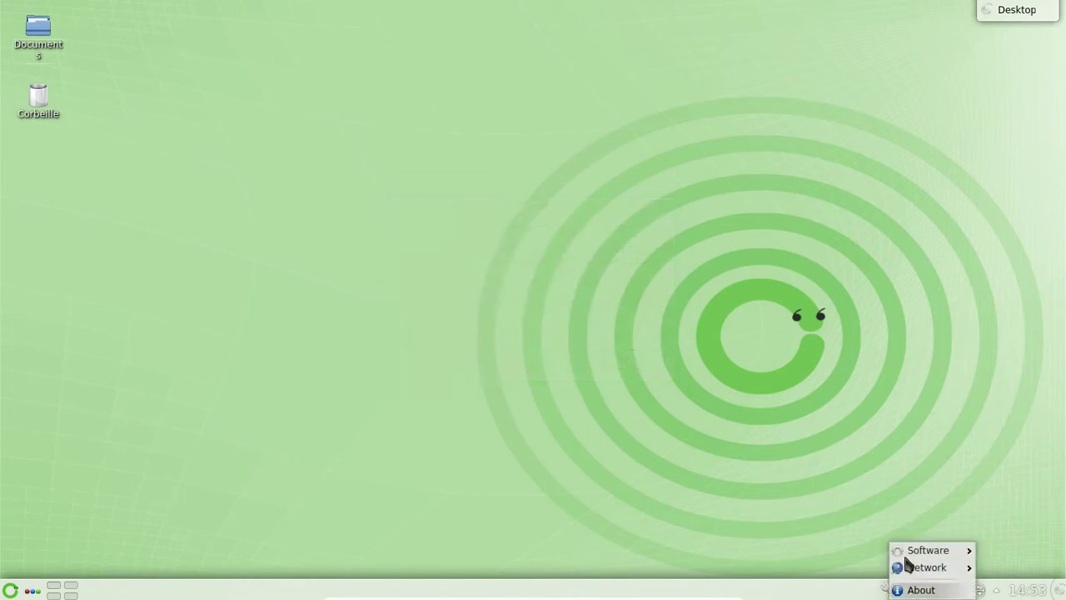
pyautogui.moveTo(908, 556)
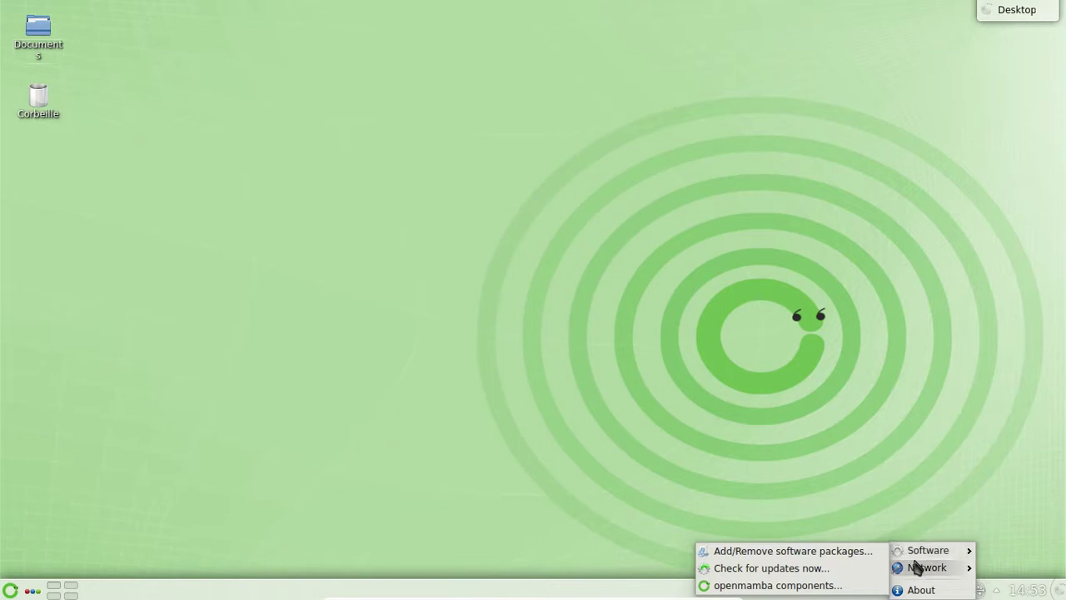
pyautogui.moveTo(1026, 577)
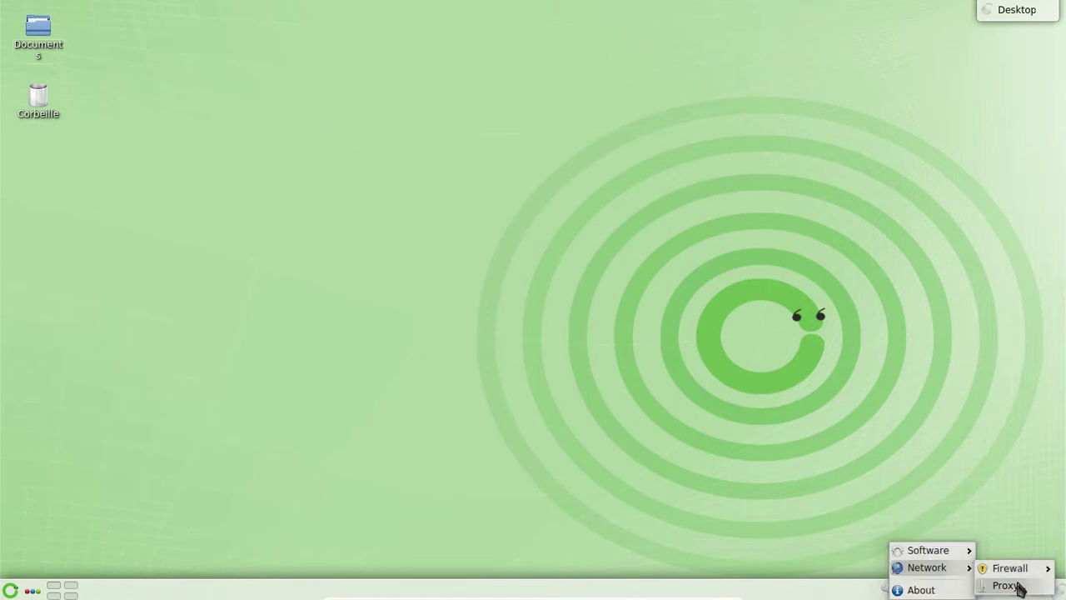
pyautogui.click(728, 540)
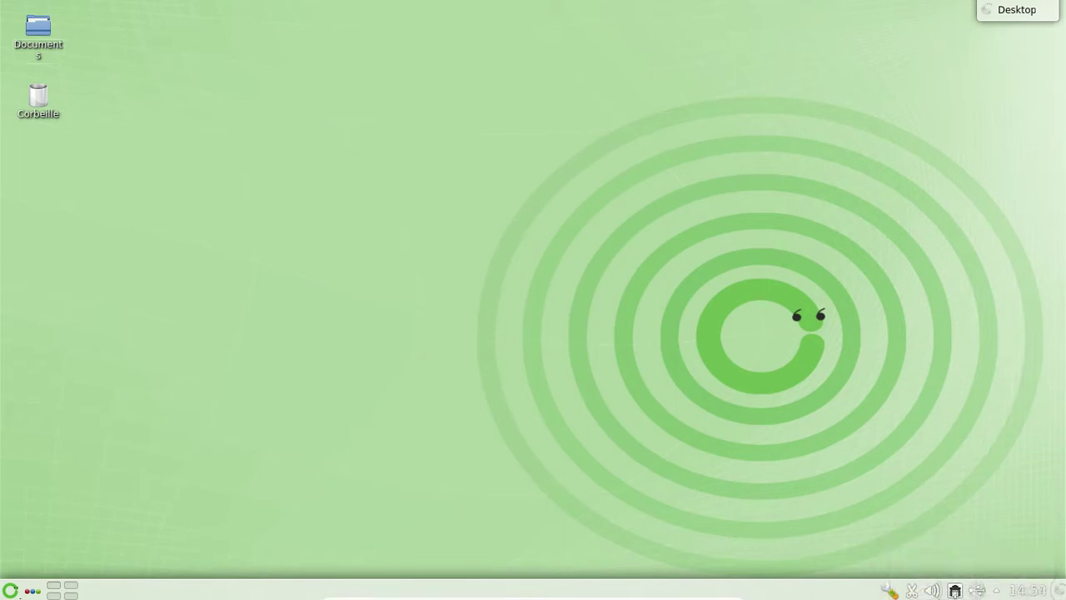
# Step: Launch the LibreOffice Writer word processor from the Bureautique application category
pyautogui.click(10, 590)
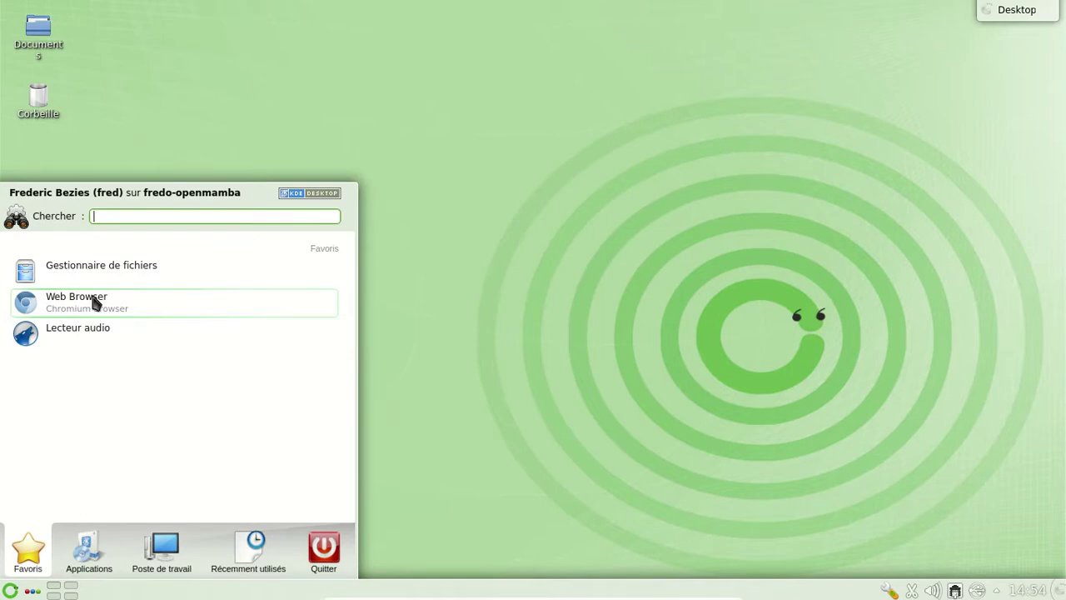
pyautogui.click(100, 548)
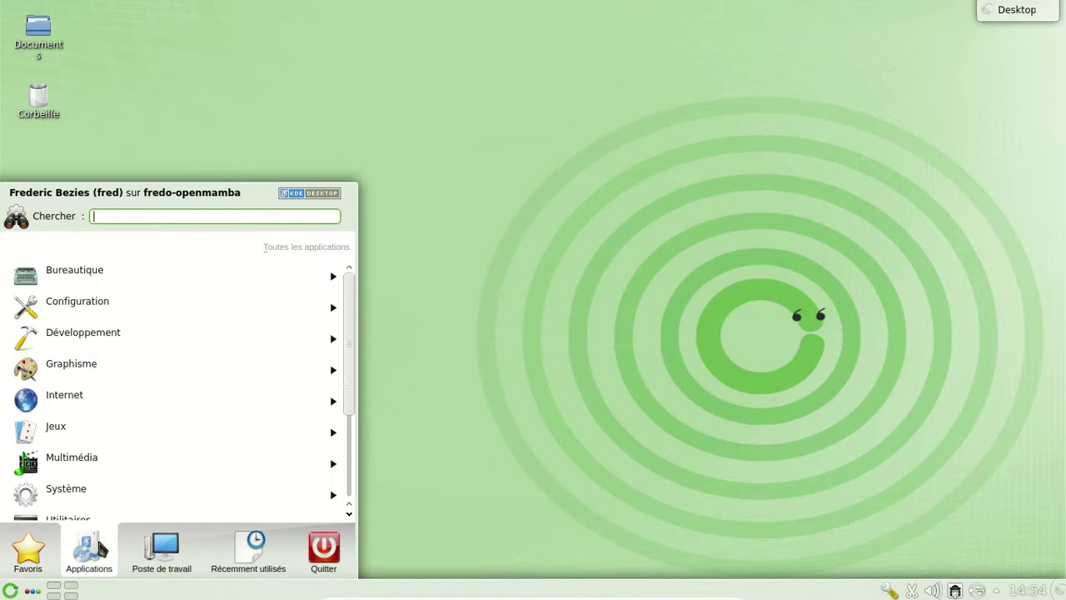
pyautogui.scroll(1, 187, 337)
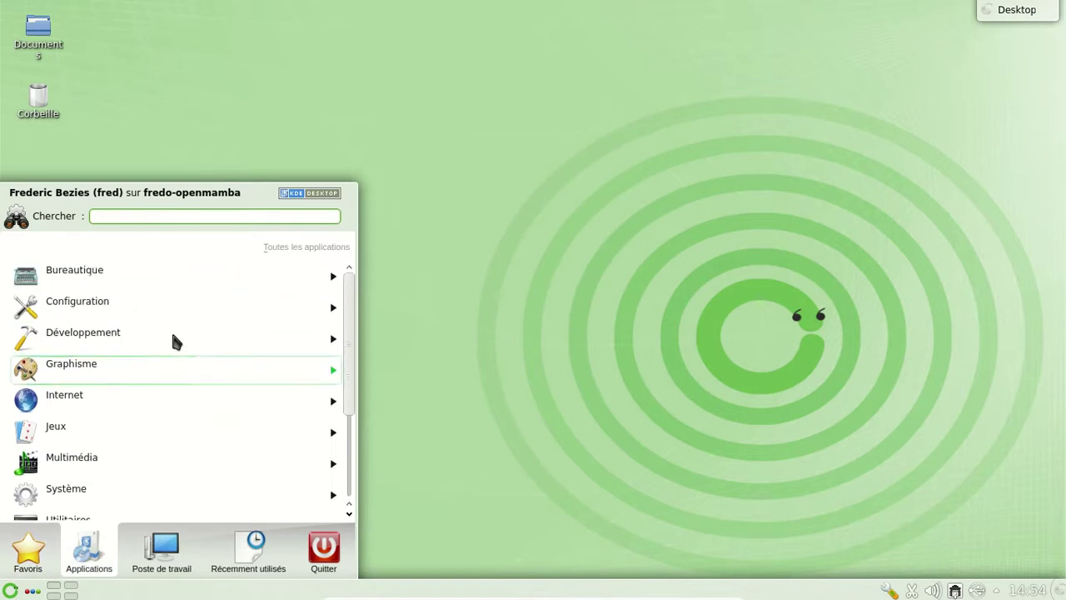
pyautogui.click(75, 281)
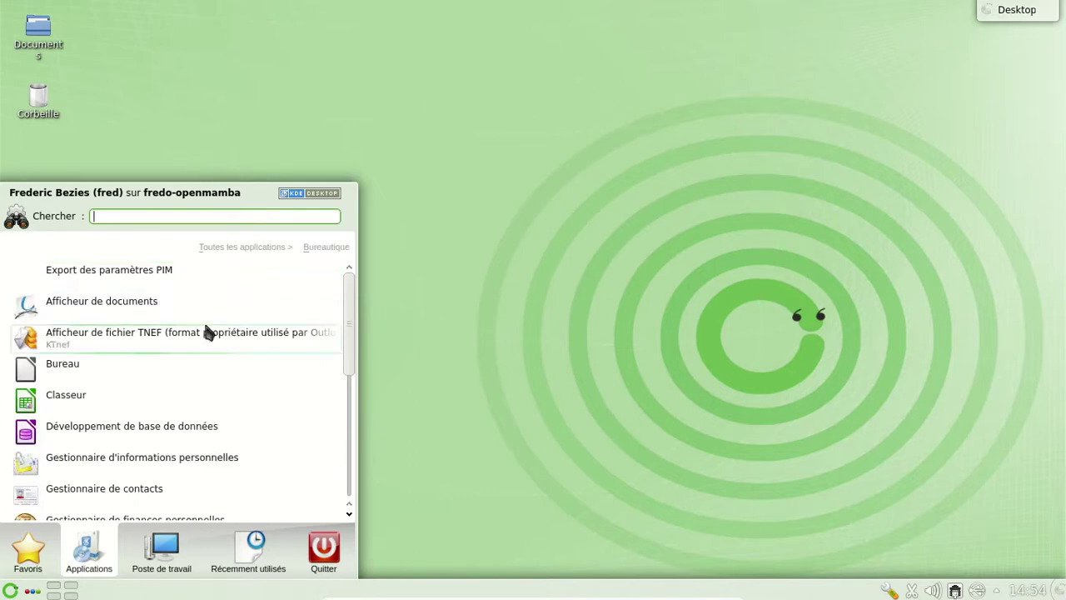
pyautogui.scroll(-3, 207, 329)
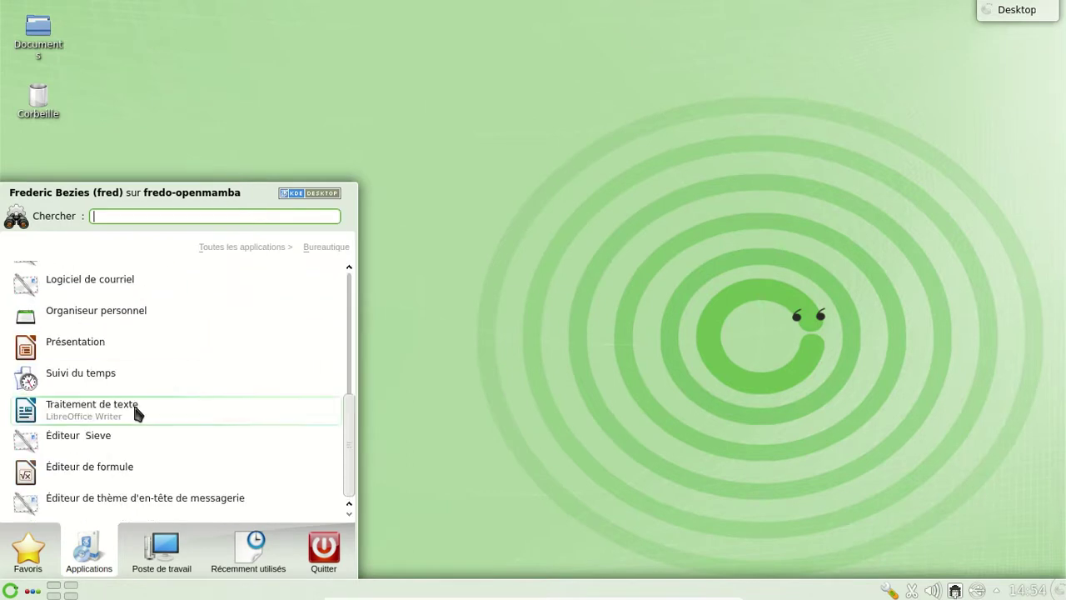
pyautogui.click(92, 408)
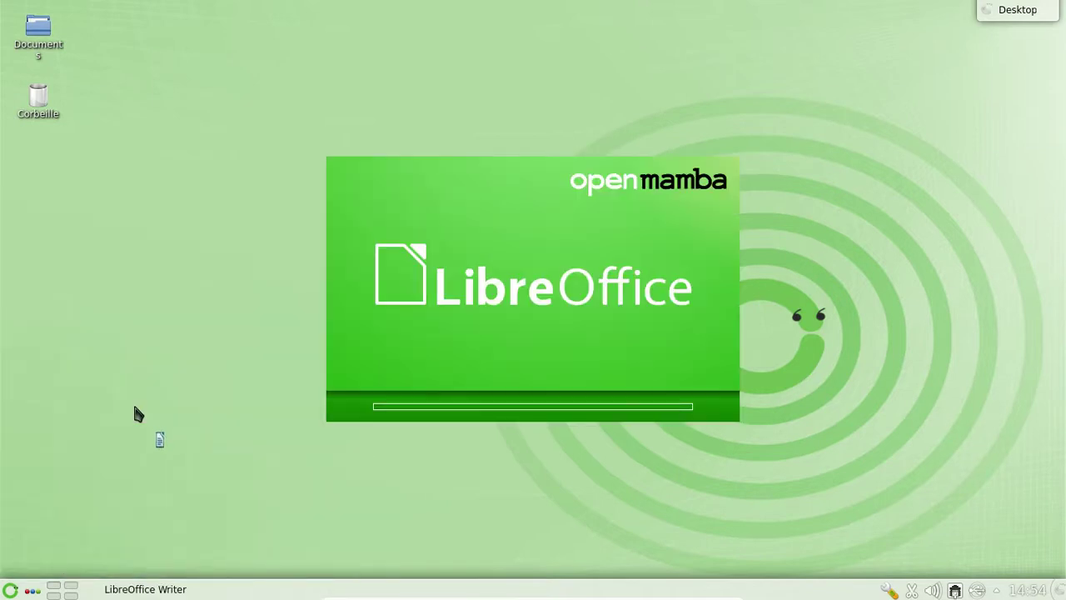
# Step: Look through the installed programs in the Internet application category, from the aMule tools to the web browsers
pyautogui.click(10, 588)
pyautogui.click(104, 541)
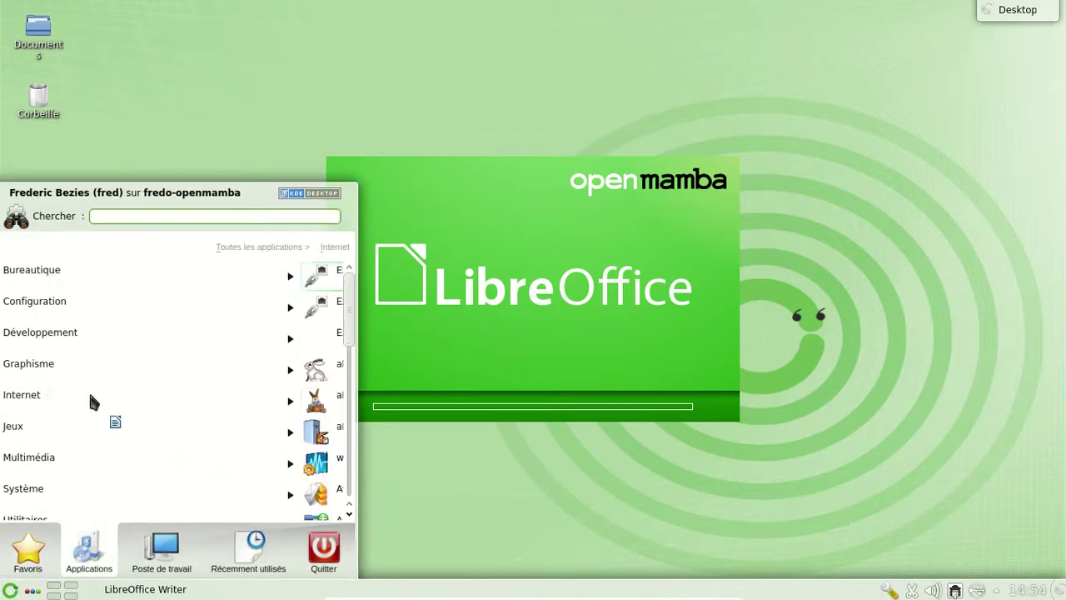
pyautogui.click(87, 389)
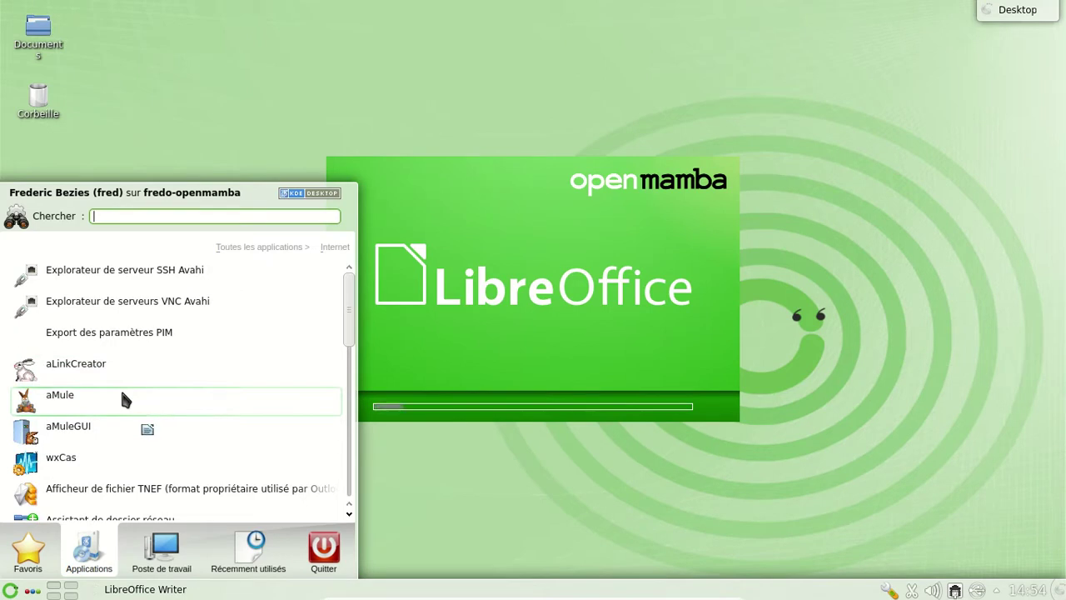
pyautogui.scroll(-1, 122, 395)
pyautogui.scroll(-2, 121, 398)
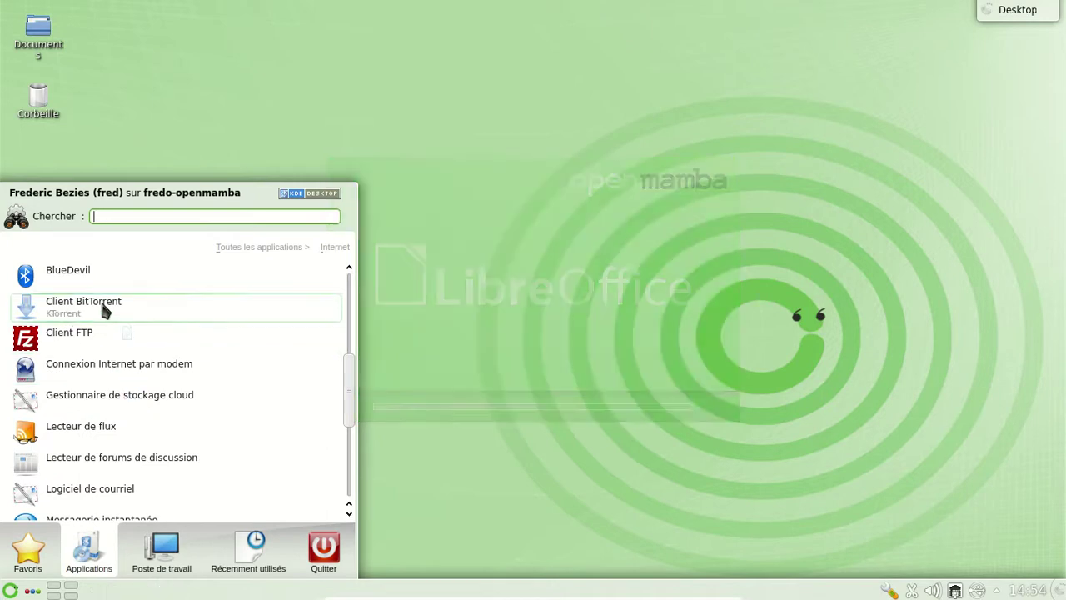
pyautogui.scroll(-3, 209, 350)
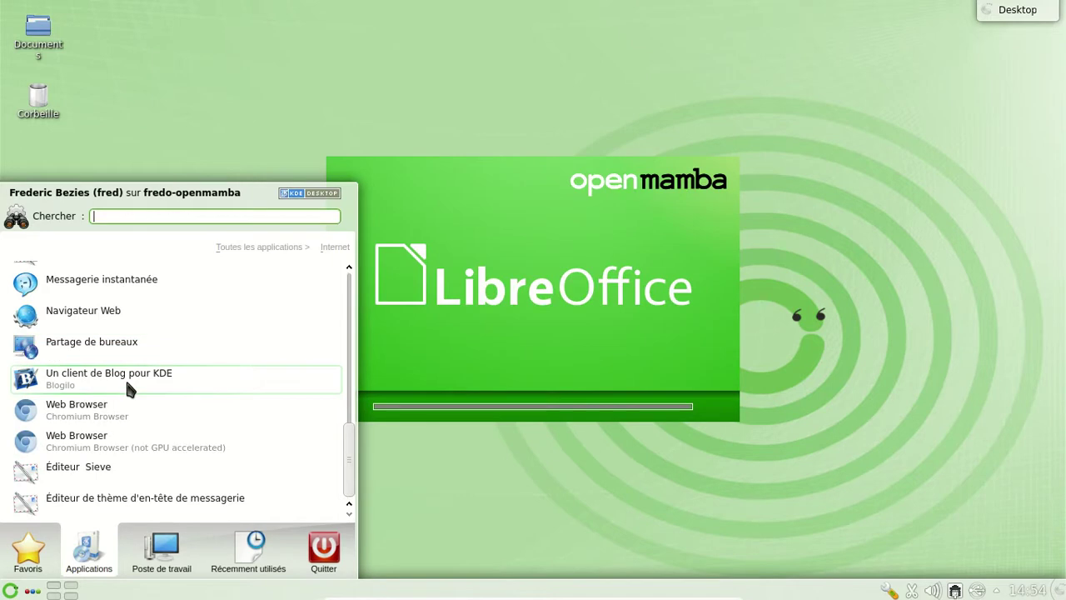
pyautogui.scroll(1, 249, 262)
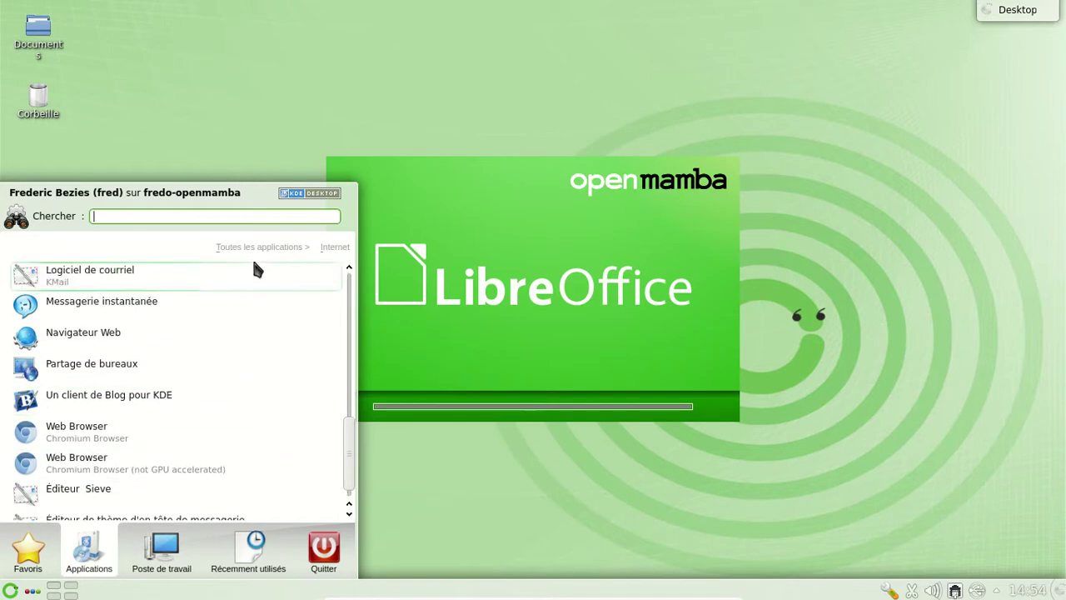
pyautogui.click(264, 248)
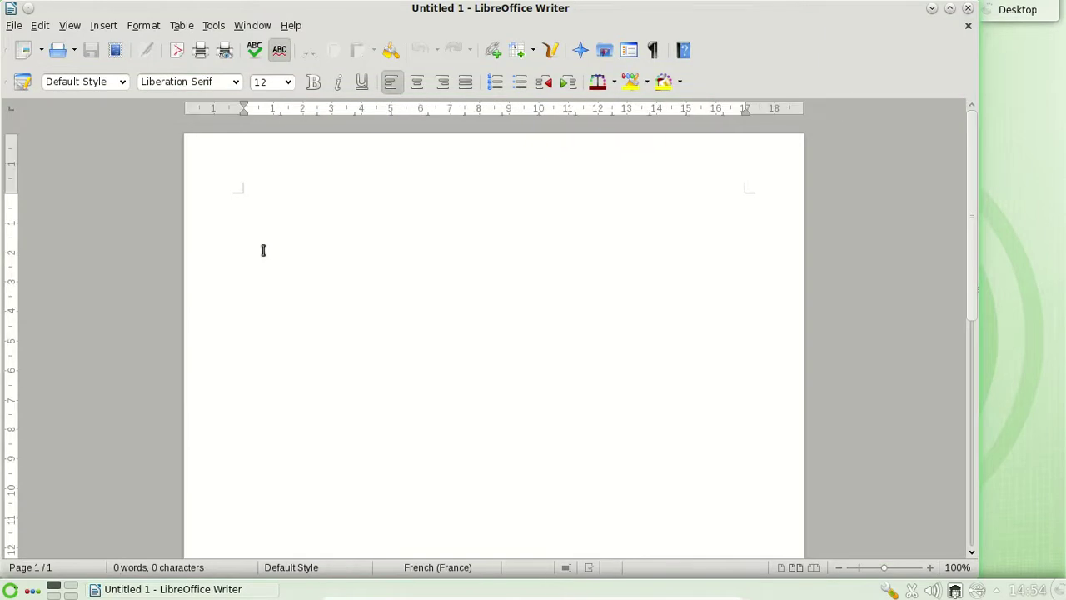
# Step: Check the LibreOffice version information and close the empty Writer document
pyautogui.click(290, 27)
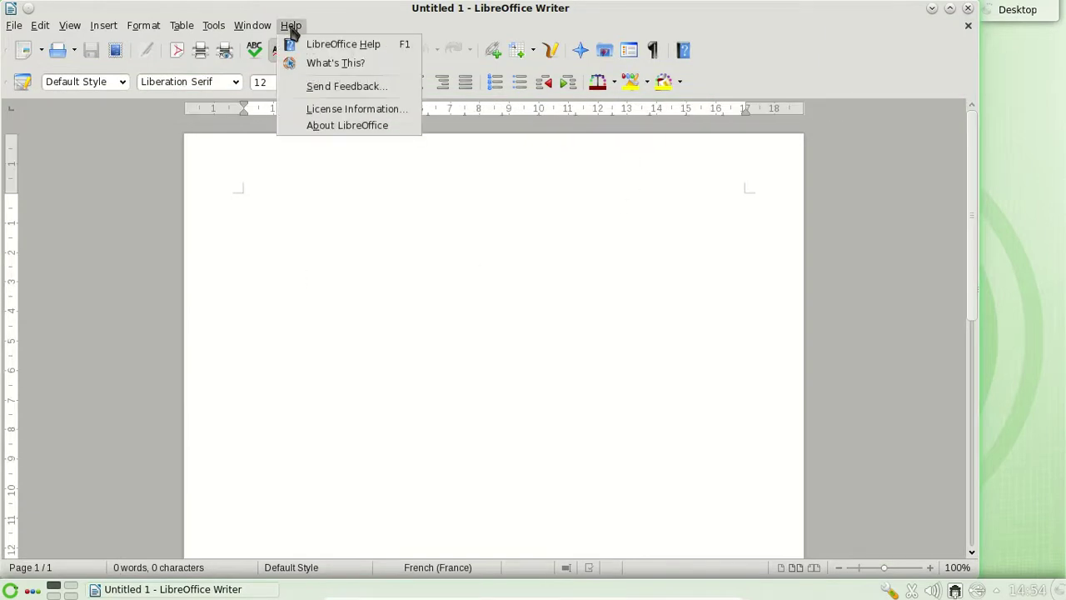
pyautogui.click(324, 125)
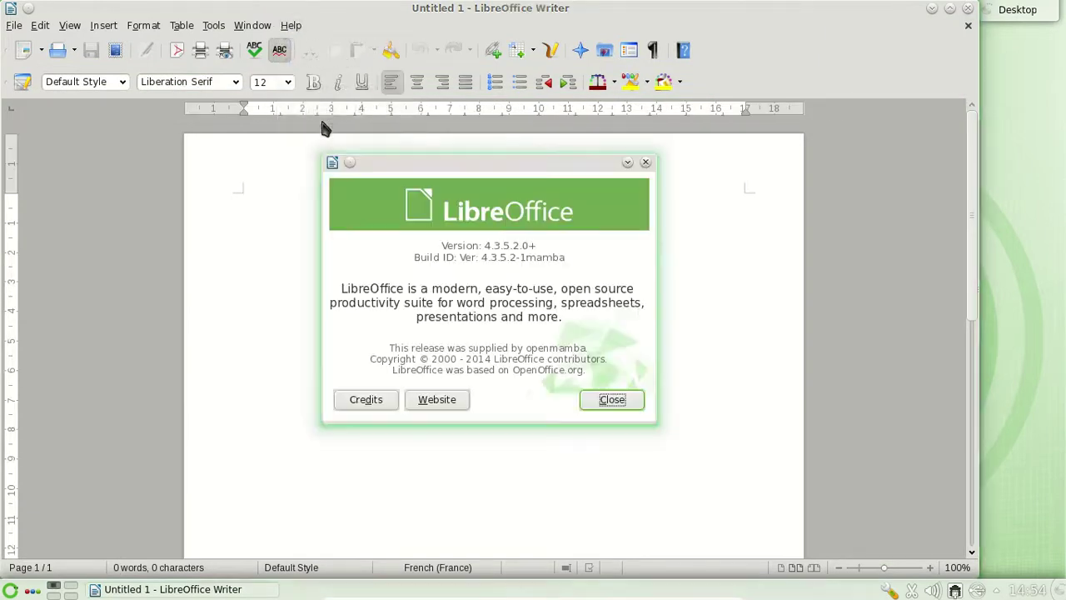
pyautogui.click(613, 400)
pyautogui.click(968, 9)
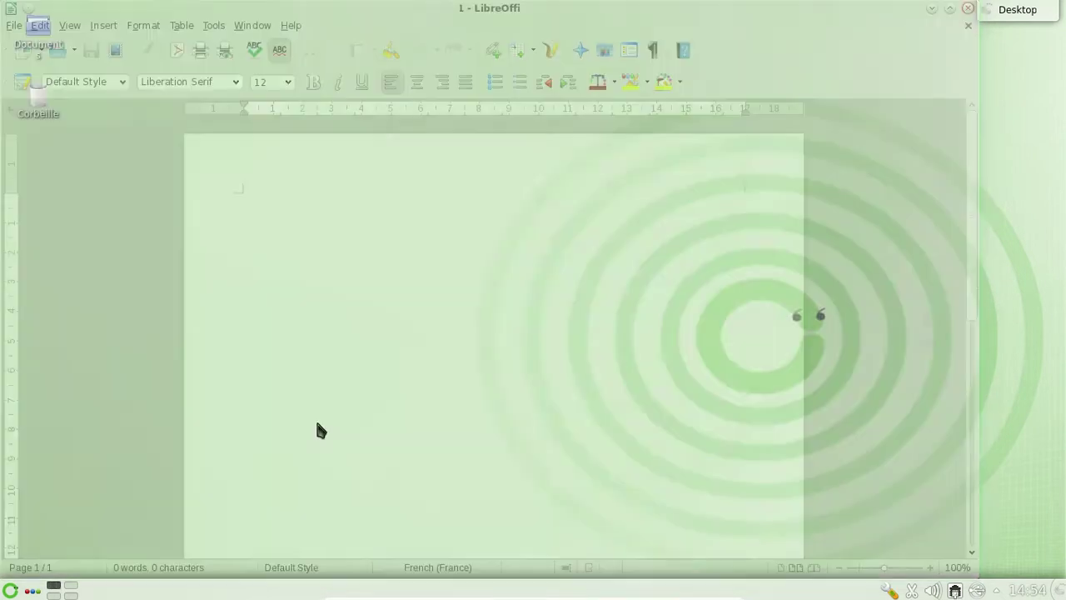
# Step: Look through the installed programs in the Multimédia application category, covering the audio, video and disc-burning tools
pyautogui.click(10, 589)
pyautogui.moveTo(133, 550)
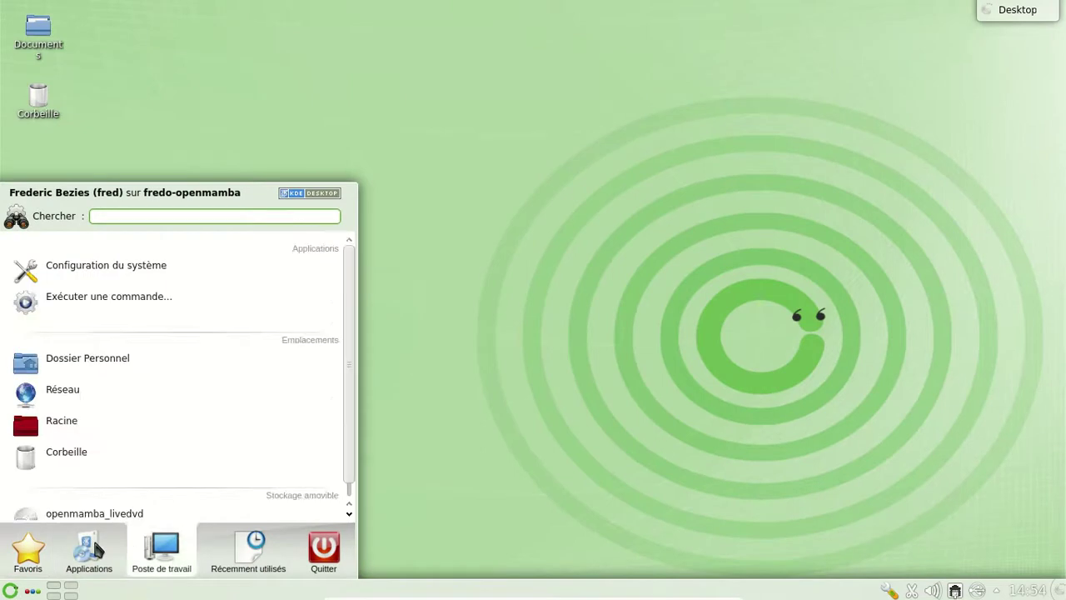
pyautogui.moveTo(89, 550)
pyautogui.click(88, 440)
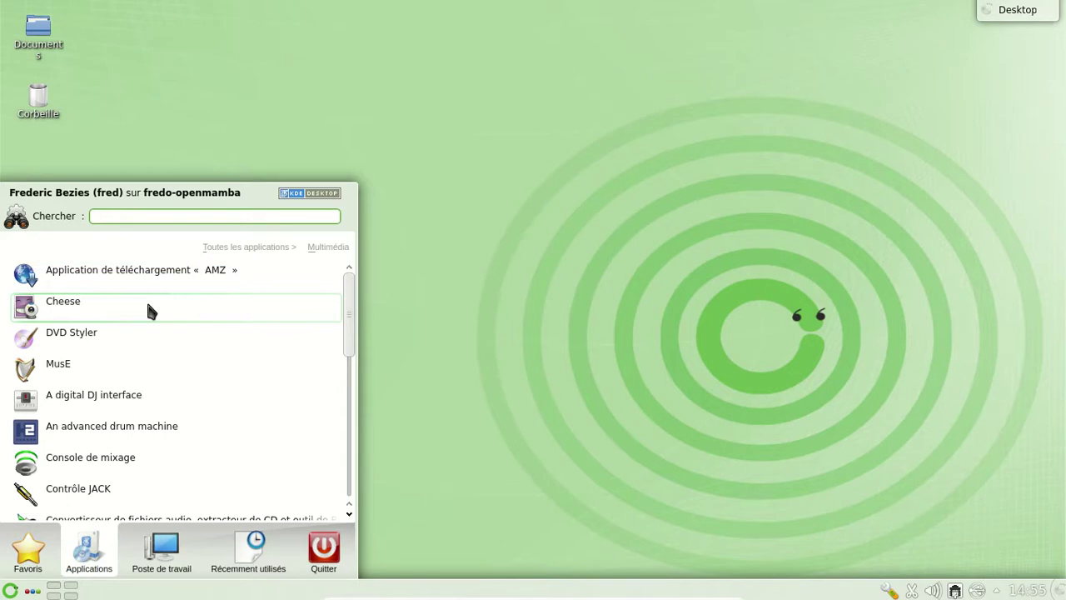
pyautogui.scroll(-2, 150, 310)
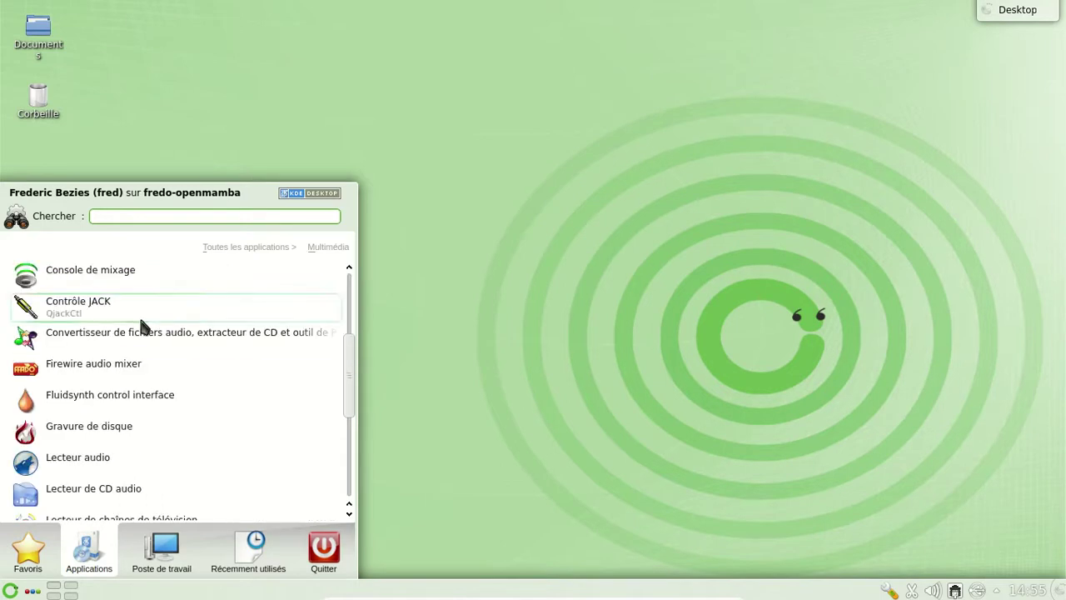
pyautogui.scroll(-2, 129, 343)
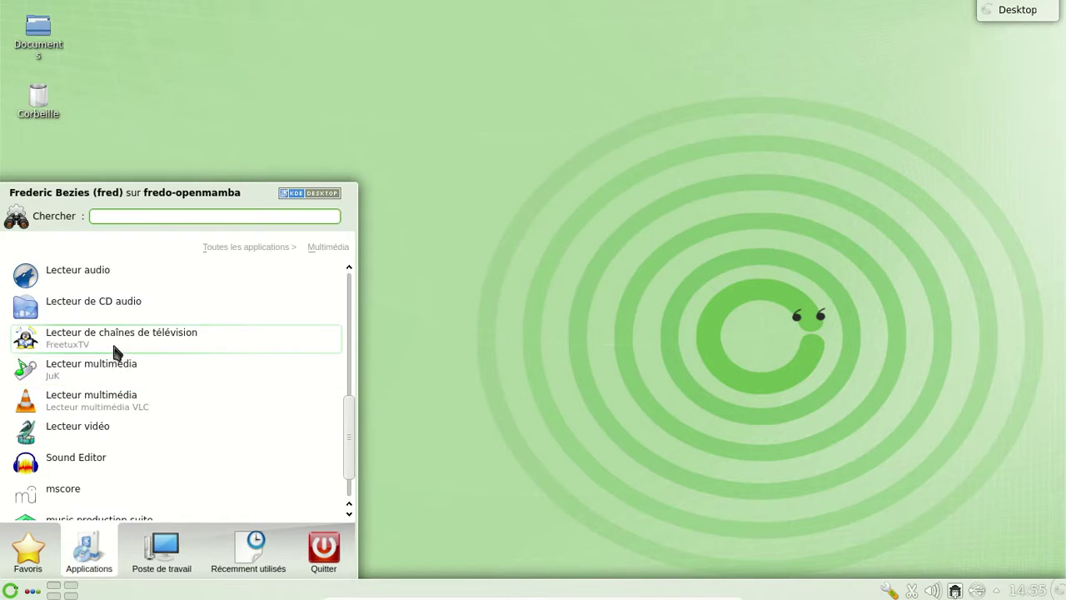
pyautogui.scroll(-1, 120, 459)
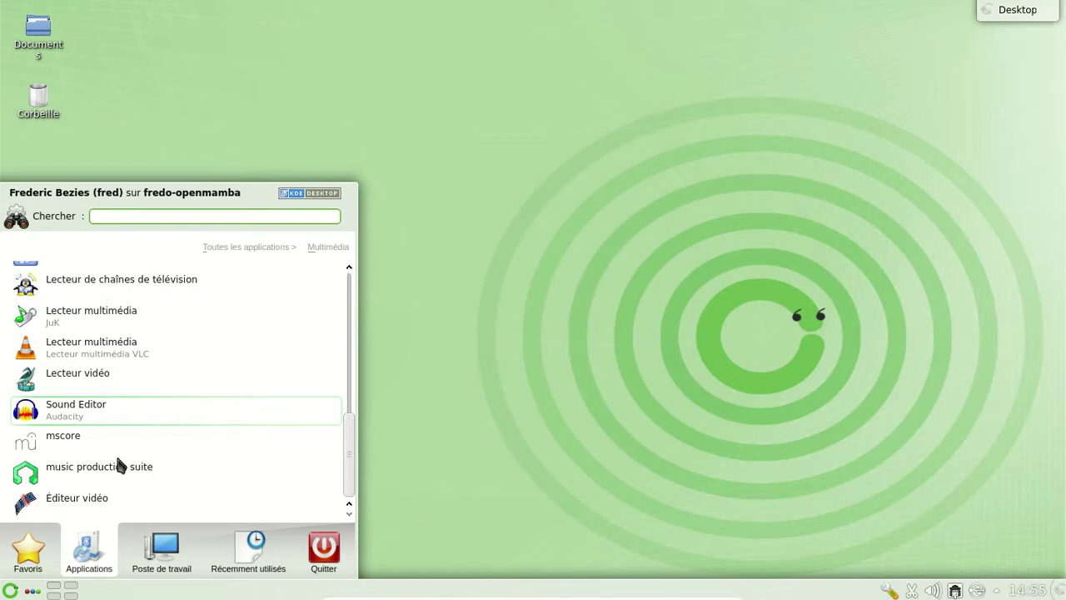
pyautogui.scroll(3, 118, 475)
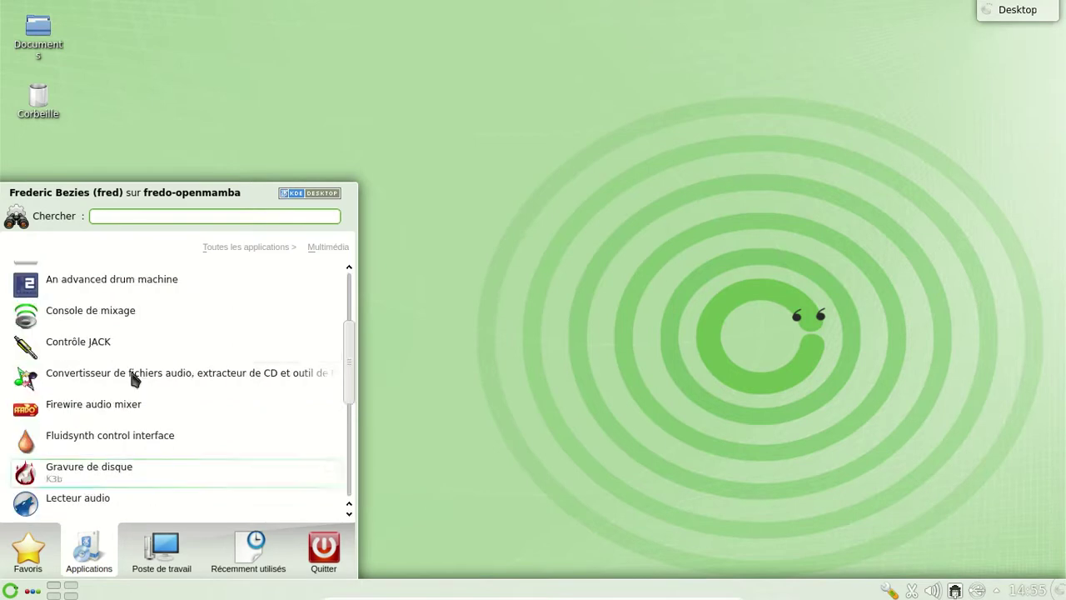
pyautogui.scroll(3, 150, 293)
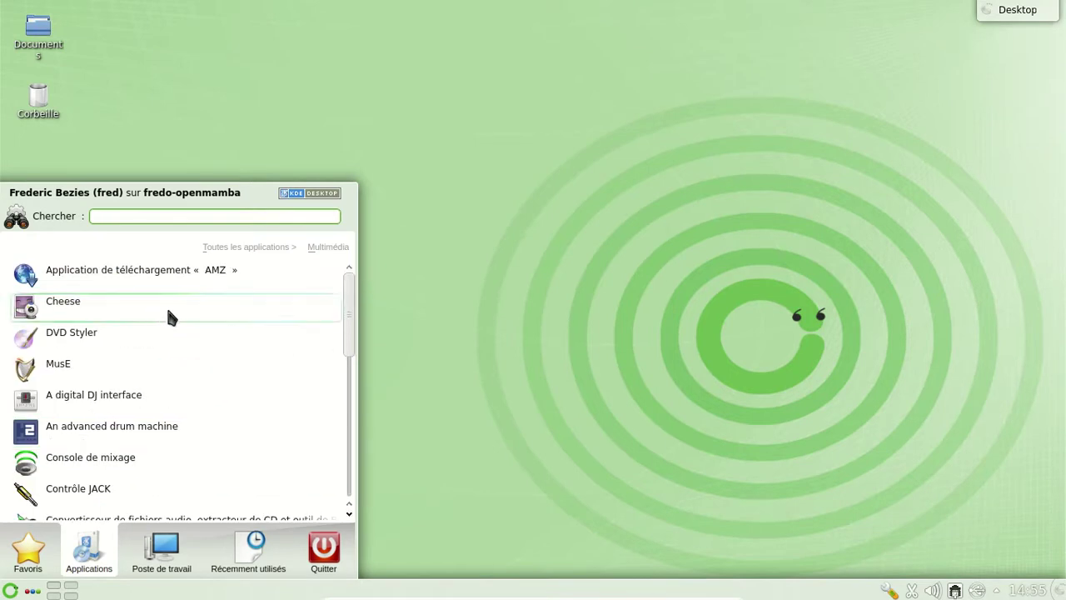
# Step: Search the application launcher for "info", open KInfoCenter, and widen and centre its window on the desktop
pyautogui.scroll(-1, 167, 333)
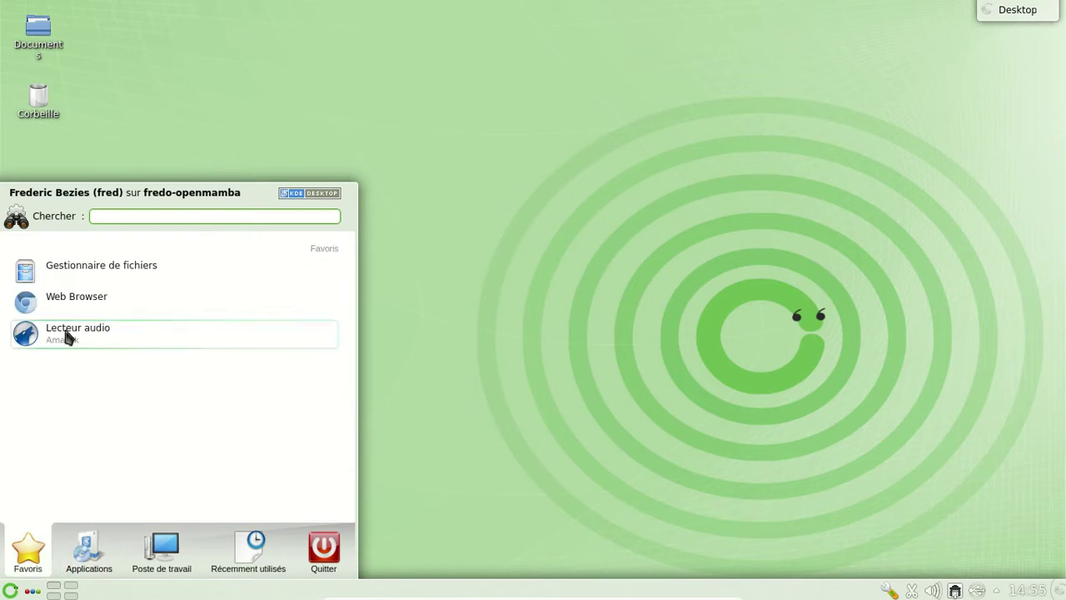
pyautogui.moveTo(162, 550)
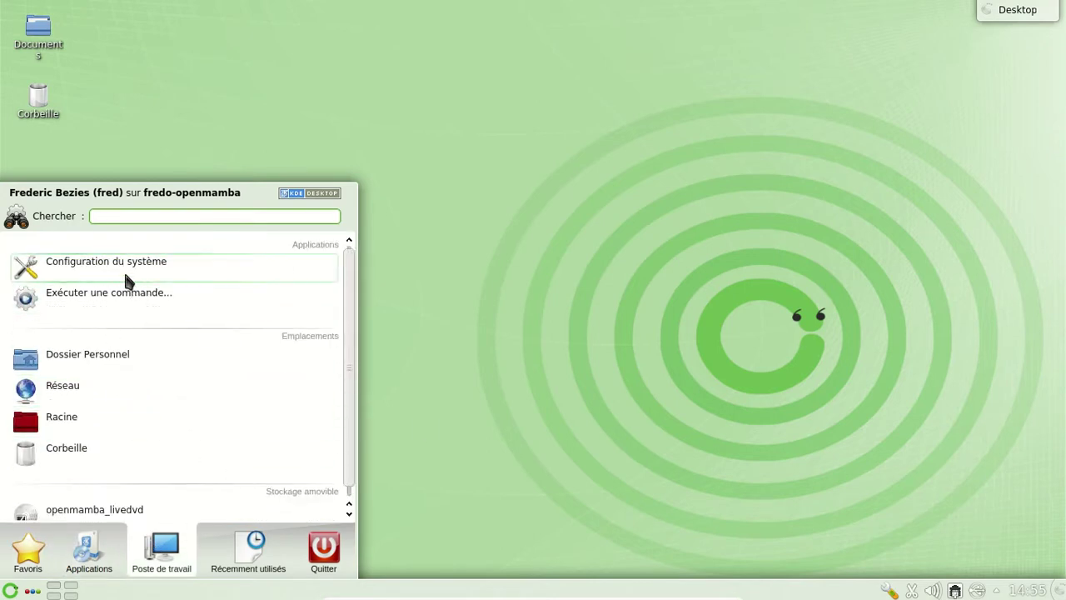
pyautogui.write('i,nf')
pyautogui.press('BackSpace')
pyautogui.press('BackSpace')
pyautogui.press('BackSpace')
pyautogui.write('nfo')
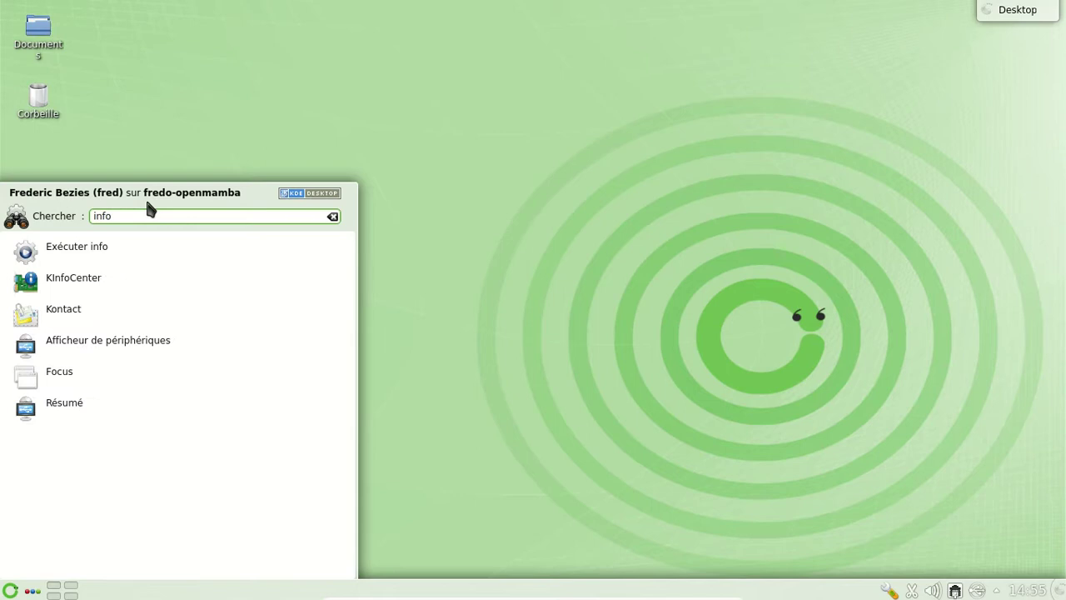
pyautogui.click(92, 282)
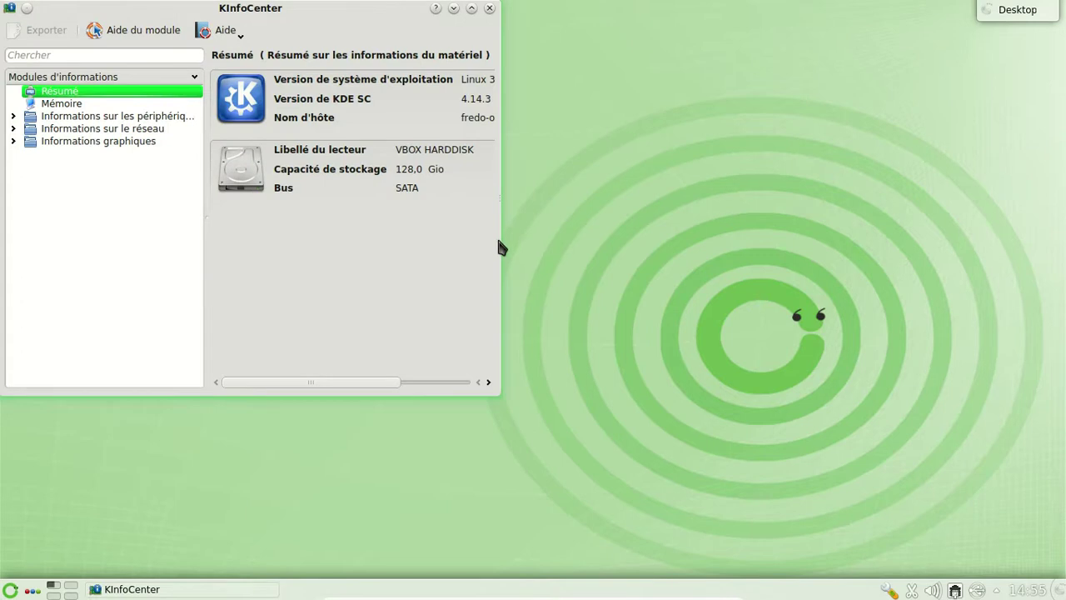
pyautogui.moveTo(500, 248); pyautogui.dragTo(683, 257)
pyautogui.moveTo(477, 29); pyautogui.dragTo(679, 103)
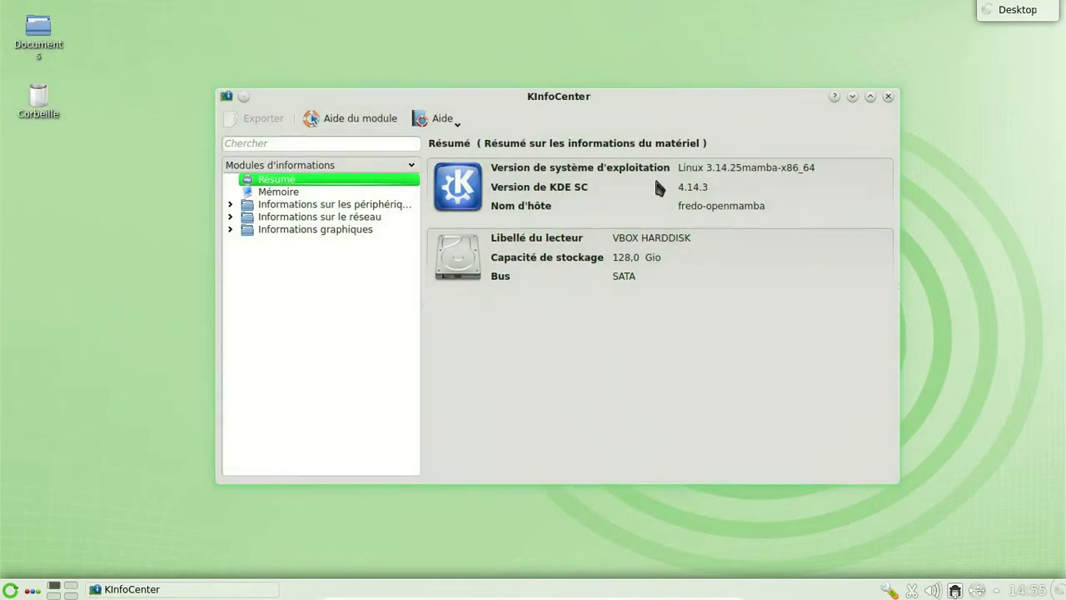
# Step: Examine the hard disk's sda1 partition in the Afficheur de périphériques module, including its volume size, and close KInfoCenter
pyautogui.moveTo(231, 209)
pyautogui.moveTo(231, 236)
pyautogui.click(230, 205)
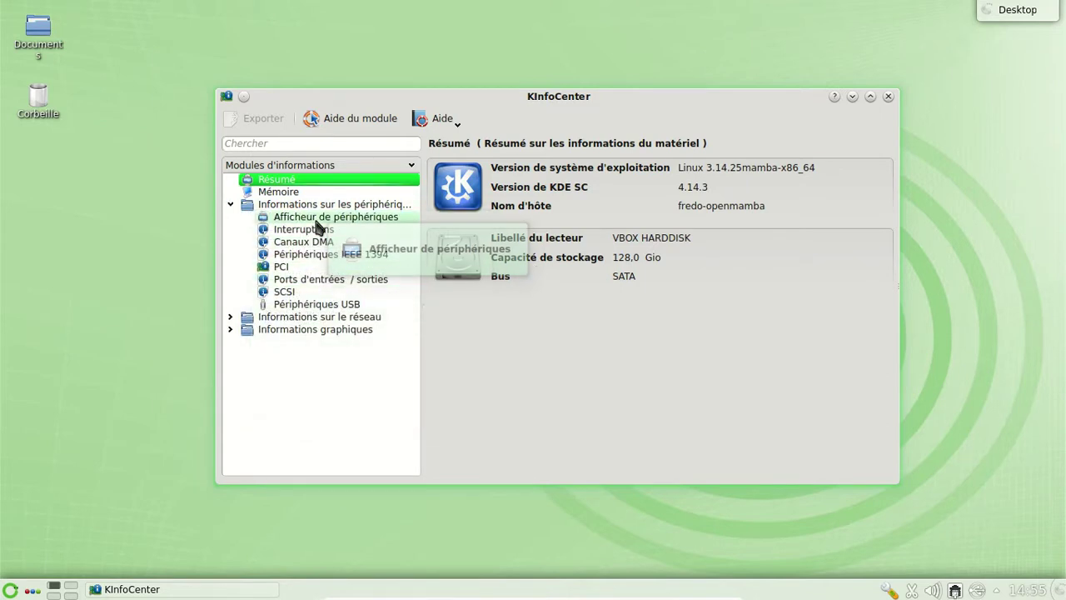
pyautogui.click(312, 220)
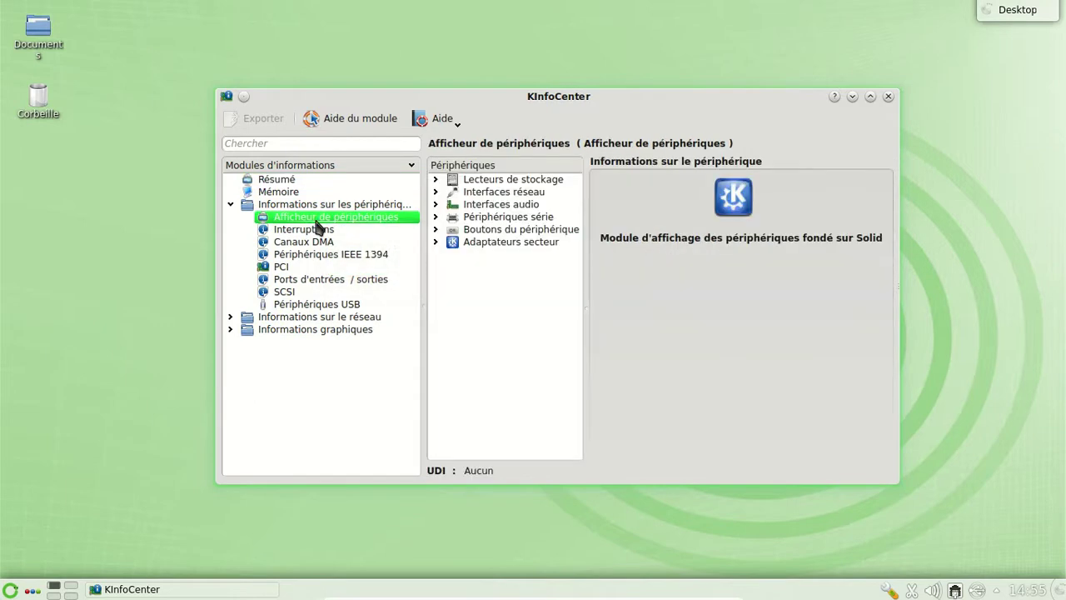
pyautogui.click(436, 180)
pyautogui.click(503, 193)
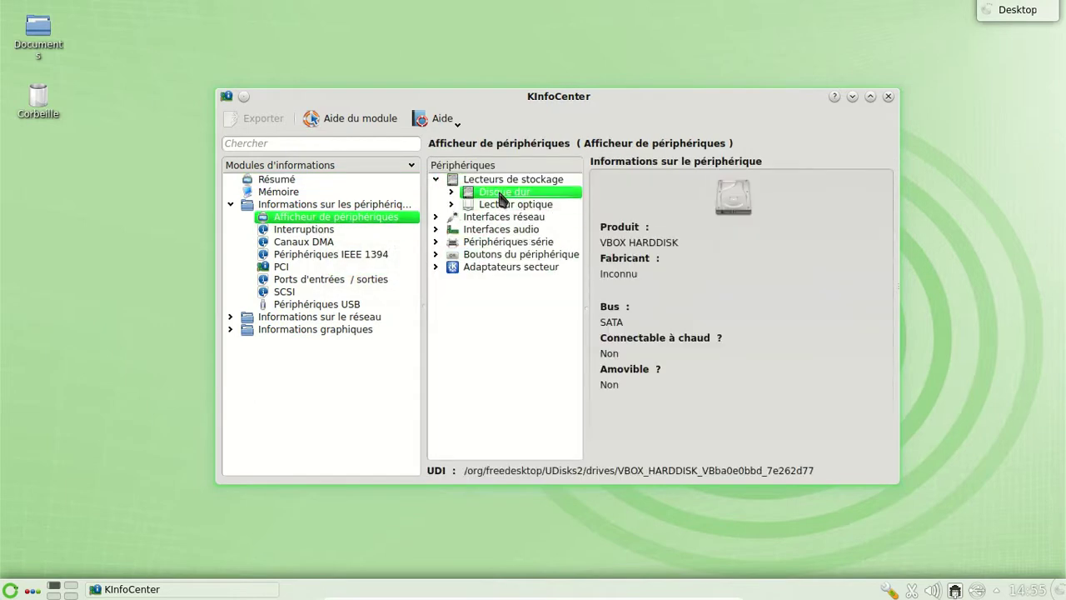
pyautogui.click(451, 193)
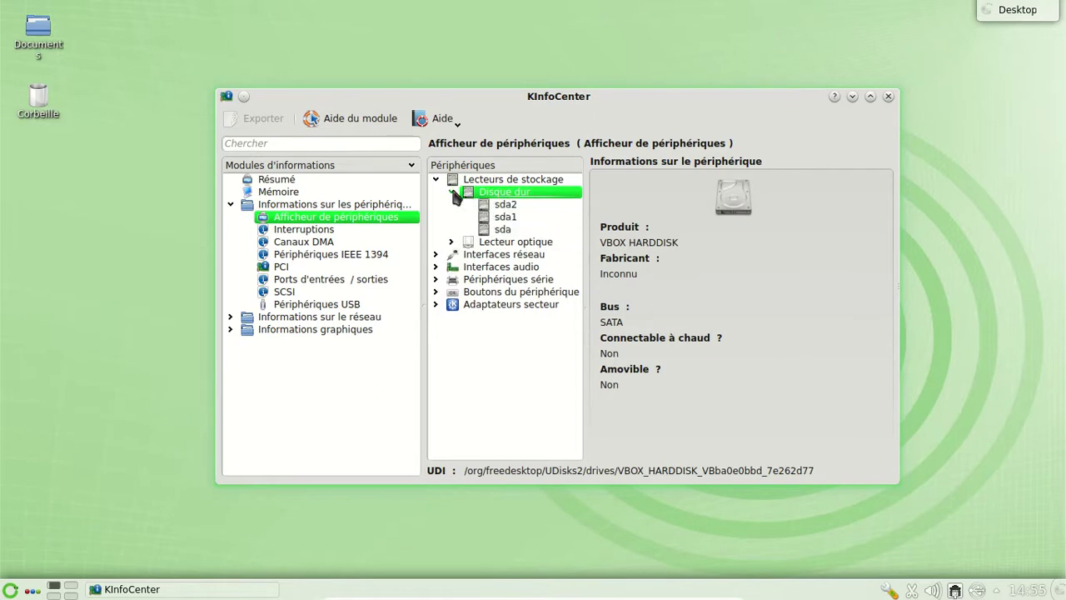
pyautogui.click(522, 215)
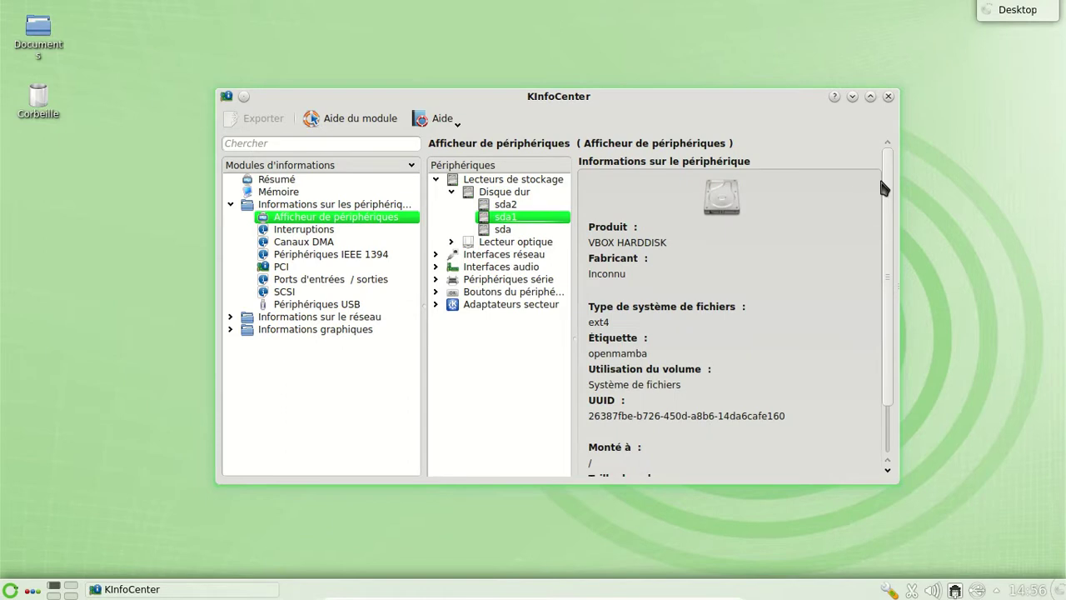
pyautogui.moveTo(888, 174); pyautogui.dragTo(888, 392)
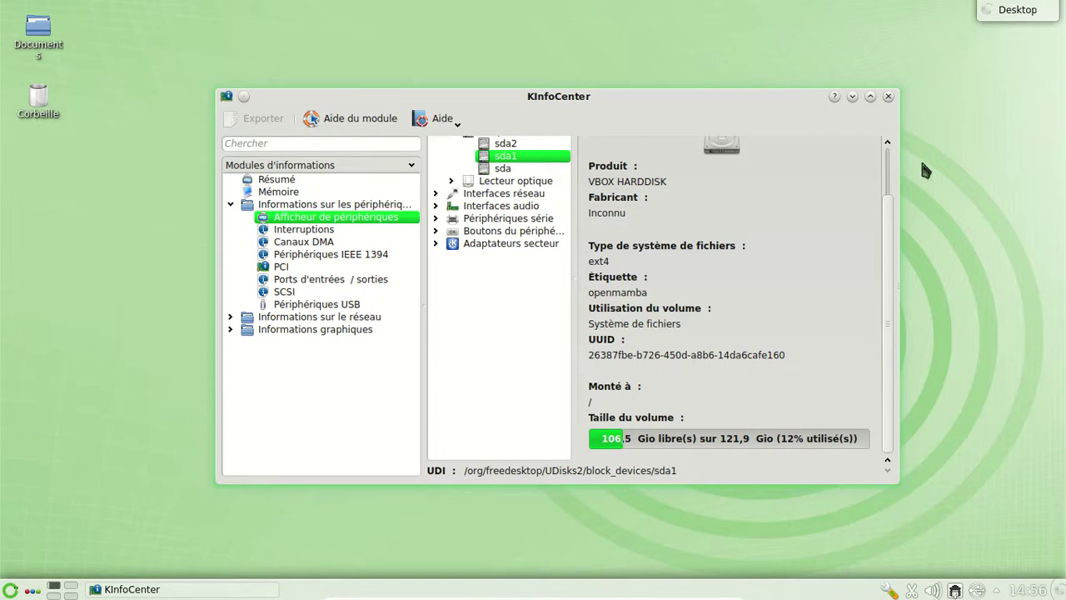
pyautogui.click(888, 97)
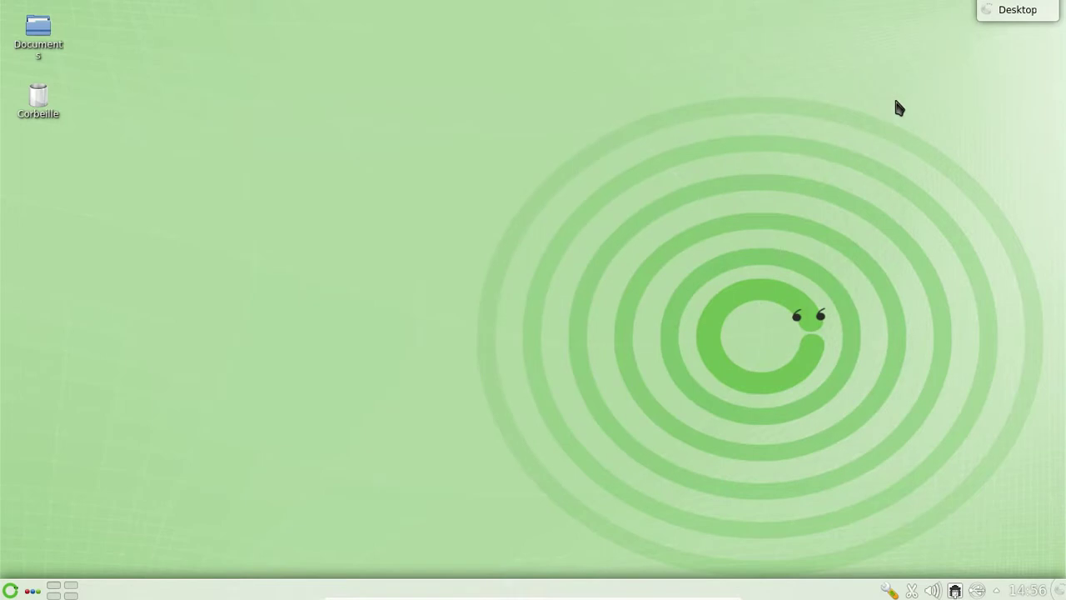
# Step: Start the Apper software manager from the openmamba system tray tools and list the packages of the Localisation group
pyautogui.click(889, 589)
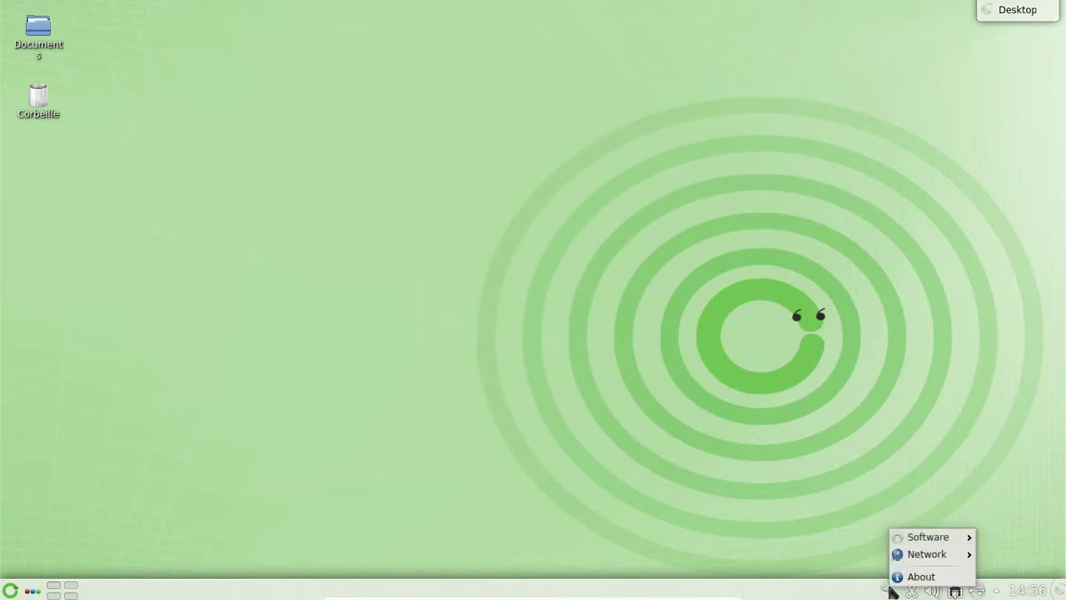
pyautogui.moveTo(912, 541)
pyautogui.click(842, 539)
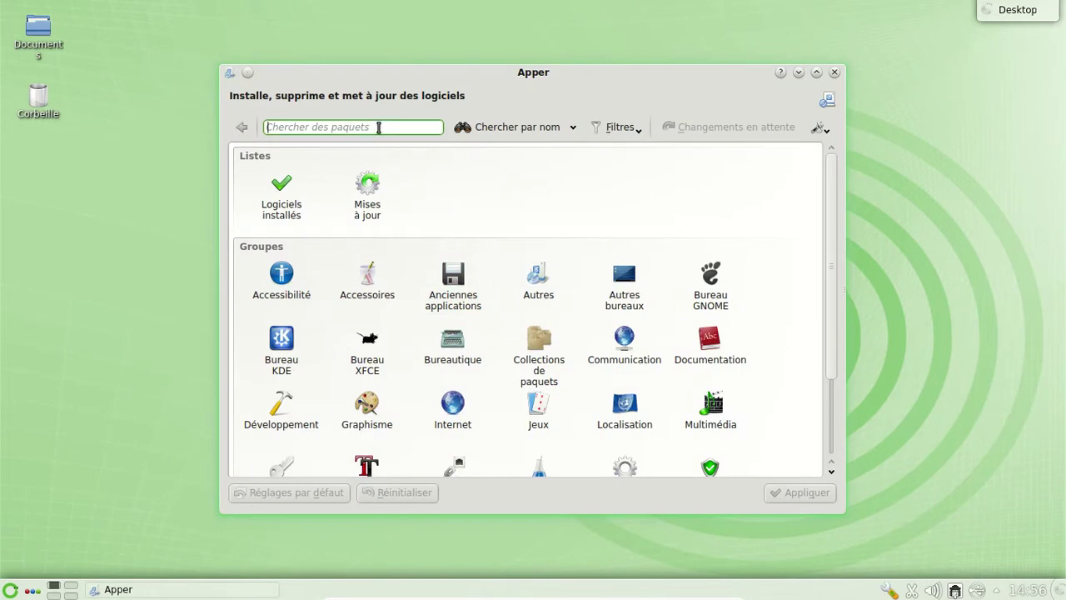
pyautogui.click(638, 407)
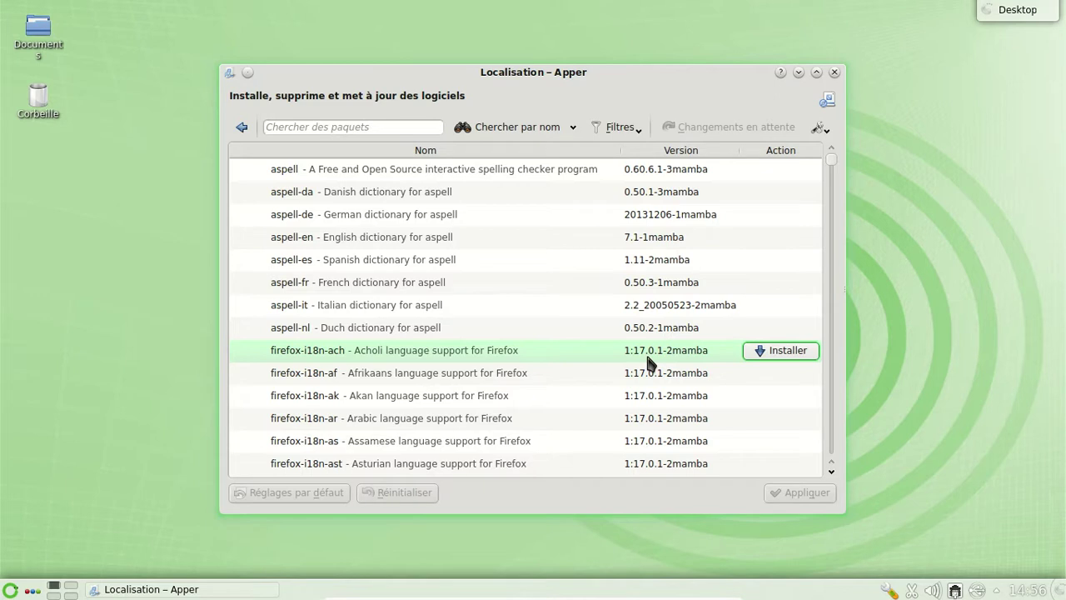
# Step: Find the French LibreOffice language package libreoffice-i18n-fr in the Localisation list, mark it for installation and apply the change
pyautogui.scroll(-12, 649, 364)
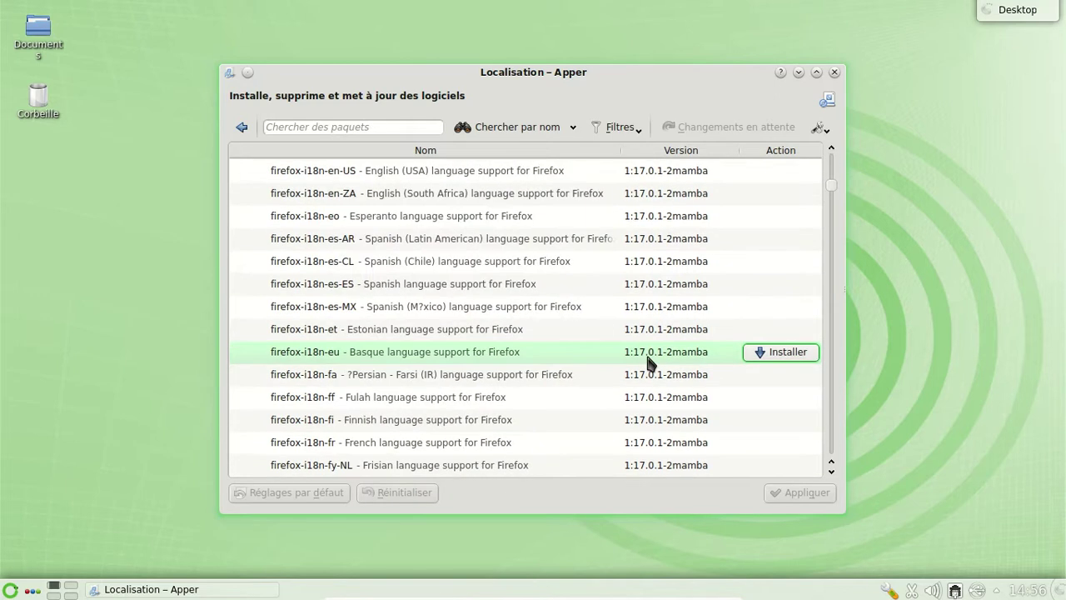
pyautogui.scroll(-20, 650, 364)
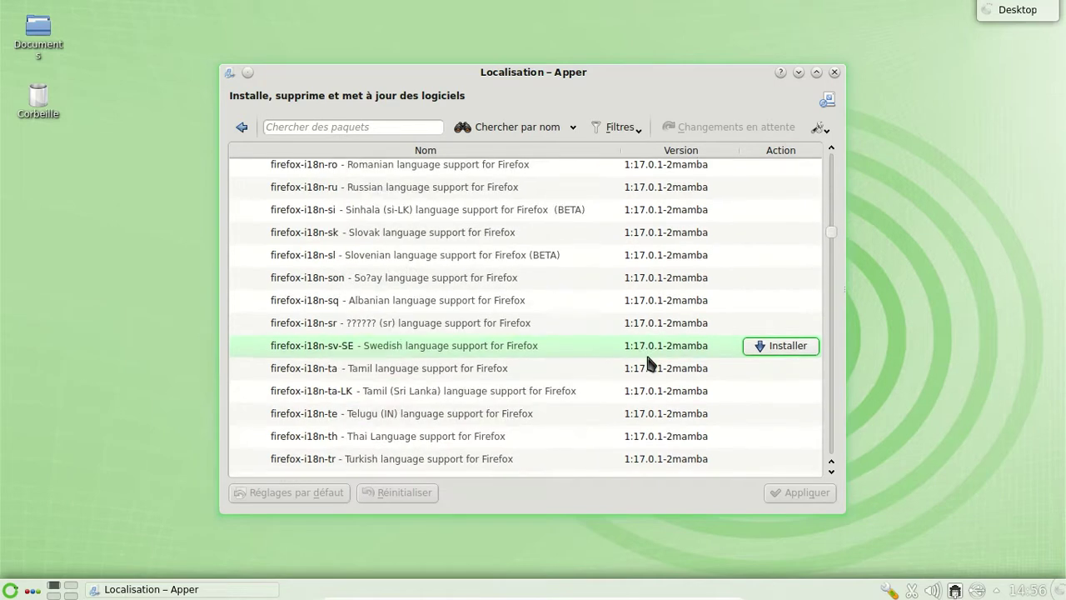
pyautogui.scroll(-6, 649, 364)
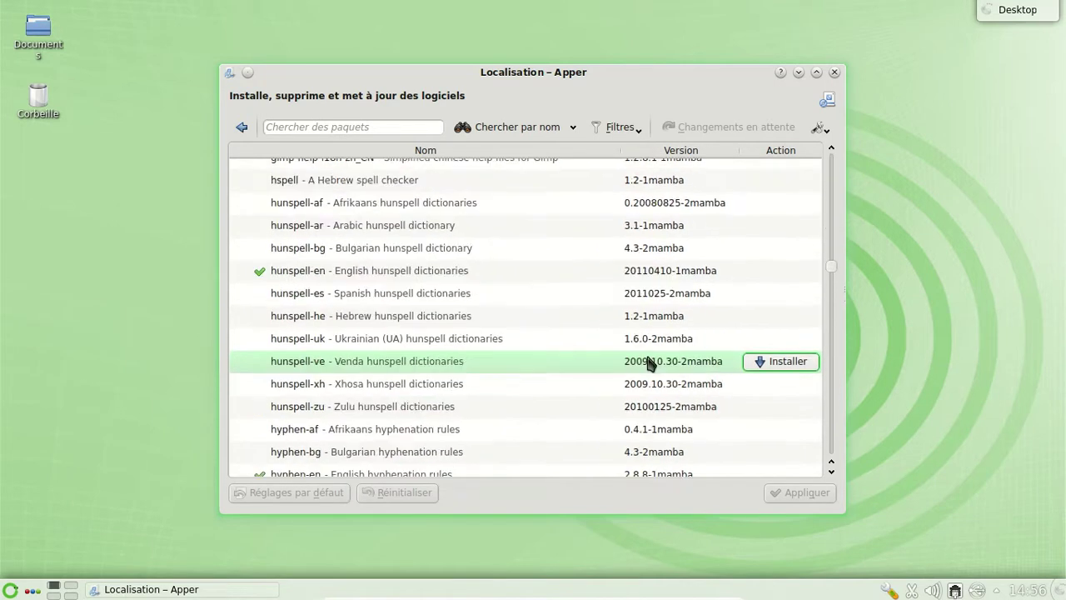
pyautogui.scroll(-7, 650, 364)
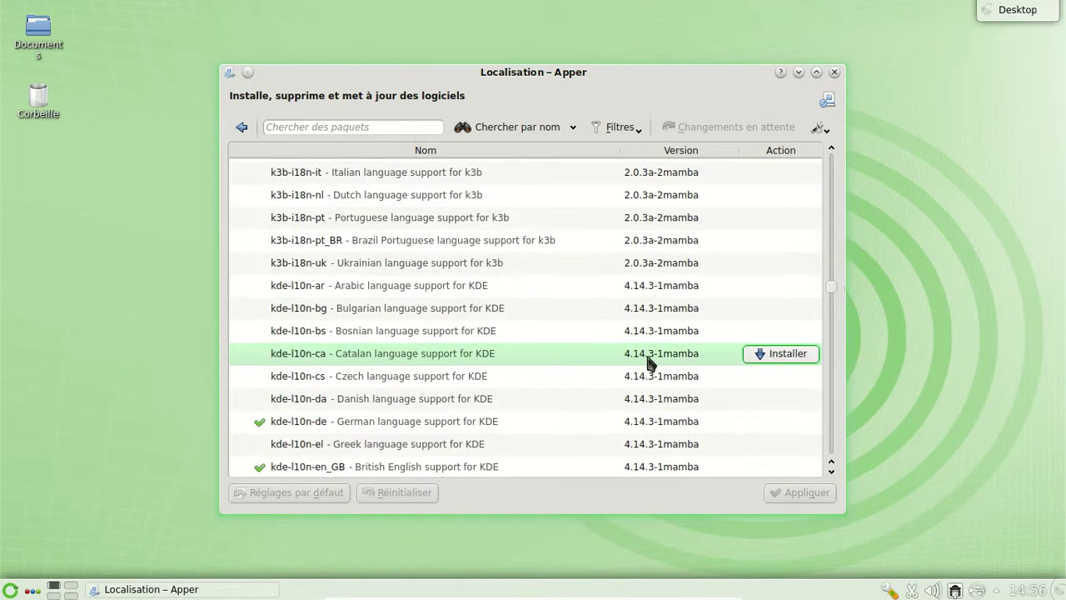
pyautogui.scroll(1, 650, 364)
pyautogui.scroll(-2, 650, 364)
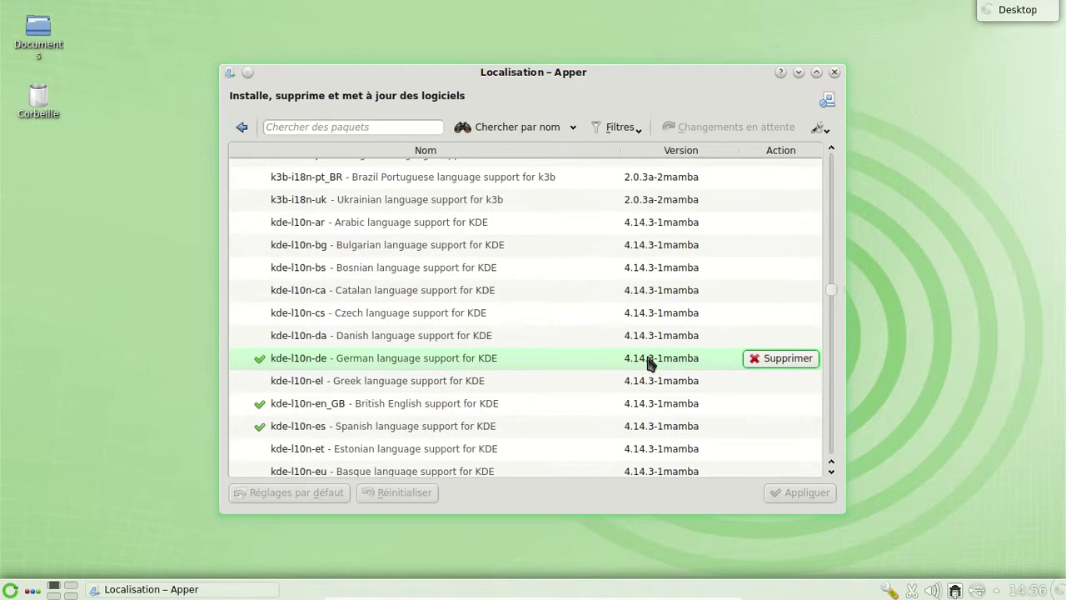
pyautogui.scroll(-2, 650, 364)
pyautogui.scroll(-12, 649, 364)
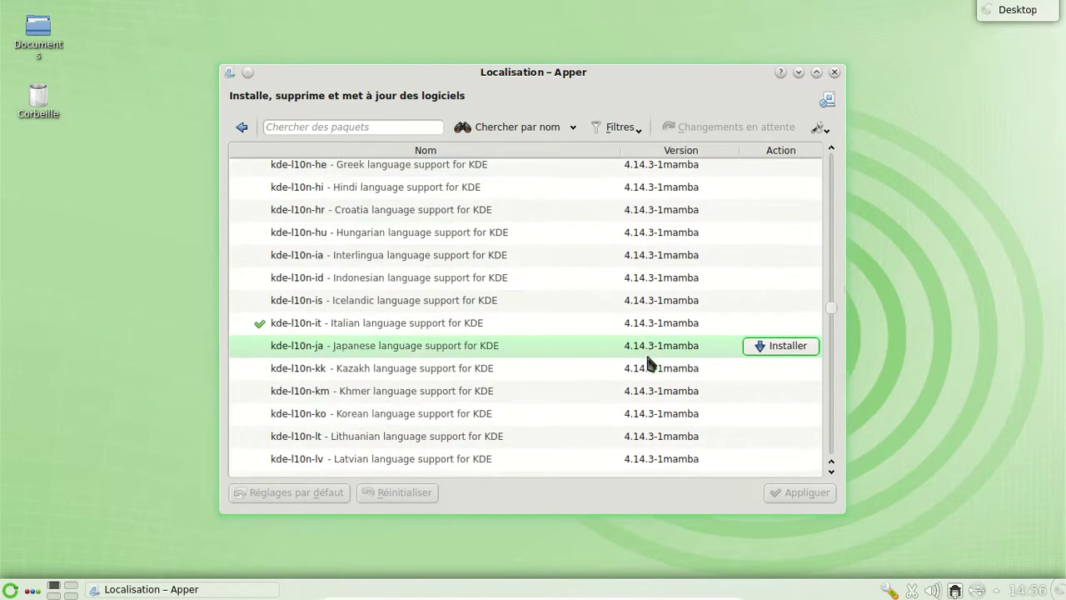
pyautogui.scroll(-15, 650, 362)
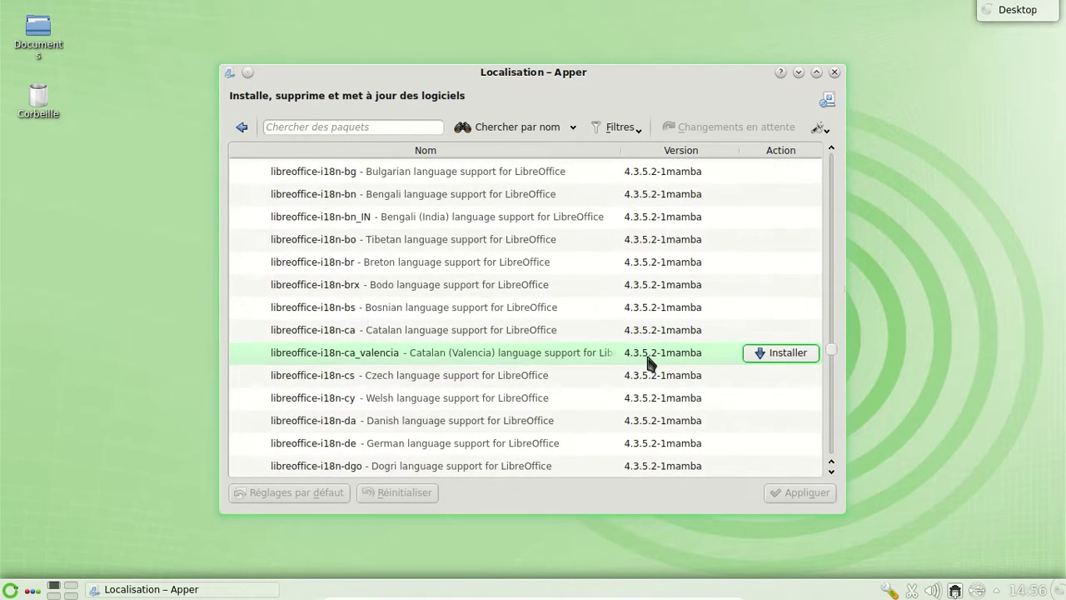
pyautogui.scroll(-1, 649, 364)
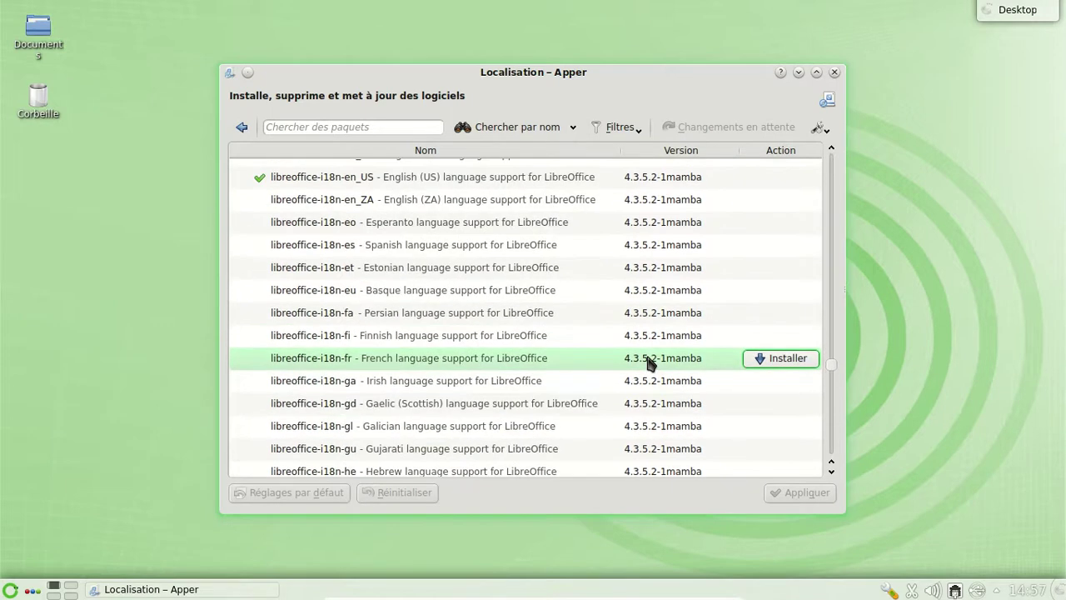
pyautogui.click(764, 368)
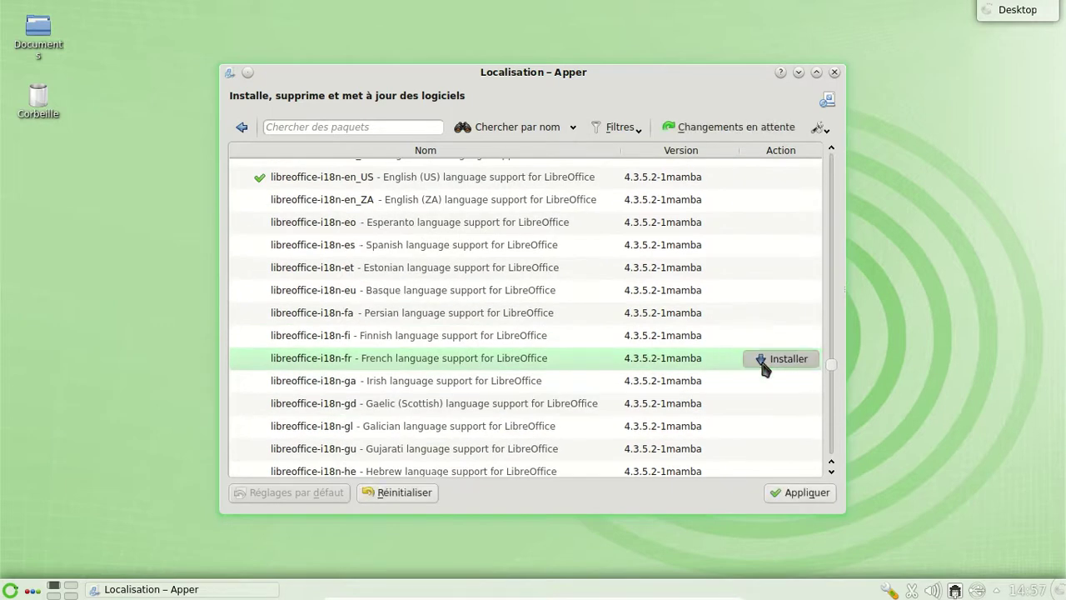
pyautogui.click(810, 492)
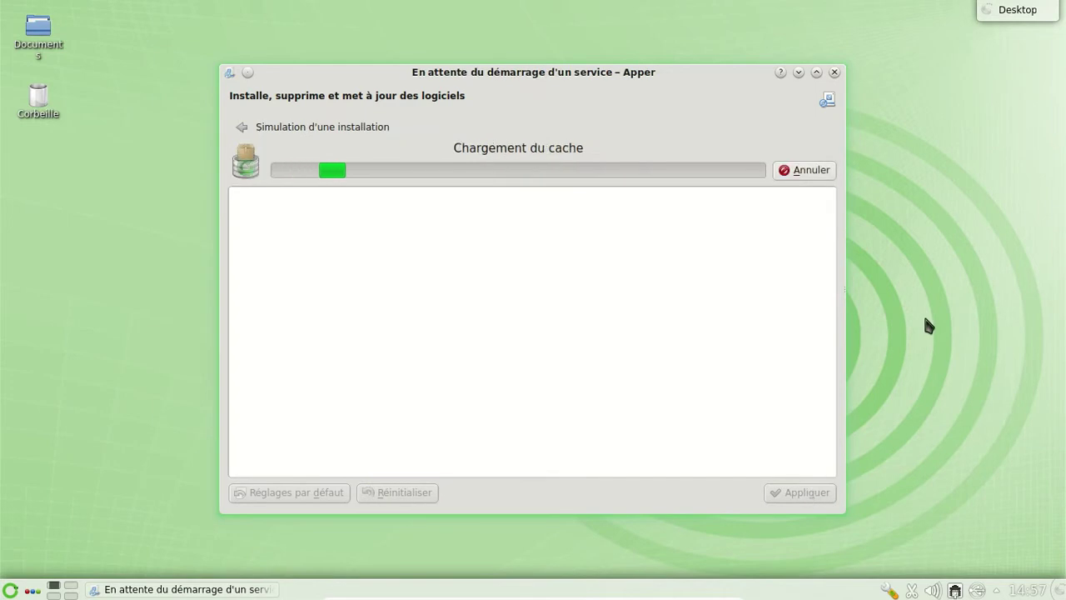
# Step: Launch the Chromium web browser from the launcher favourites and authorize the package installation with the account password
pyautogui.click(9, 587)
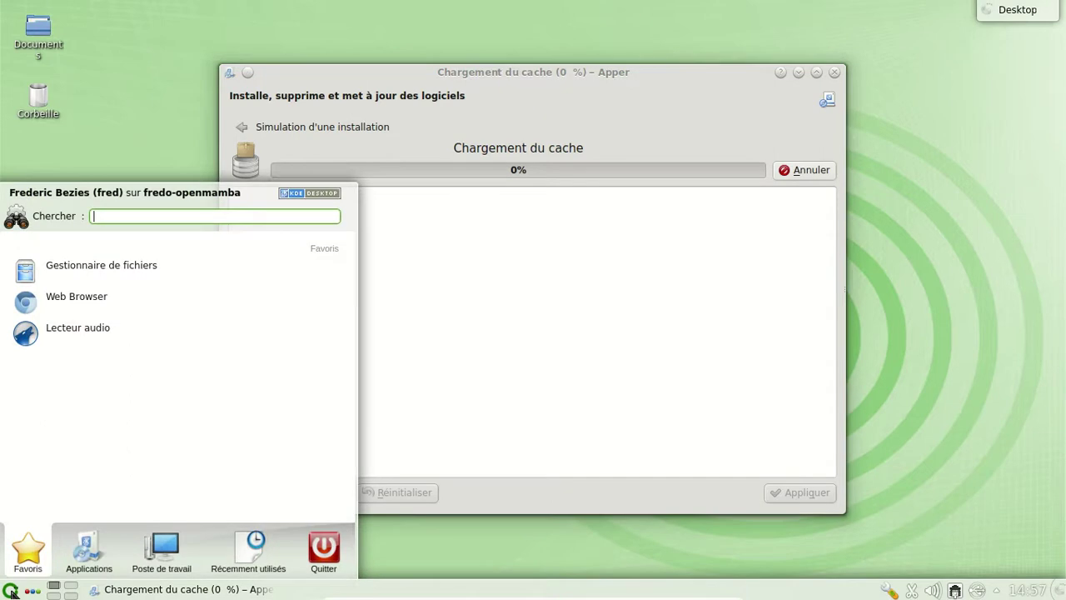
pyautogui.click(55, 306)
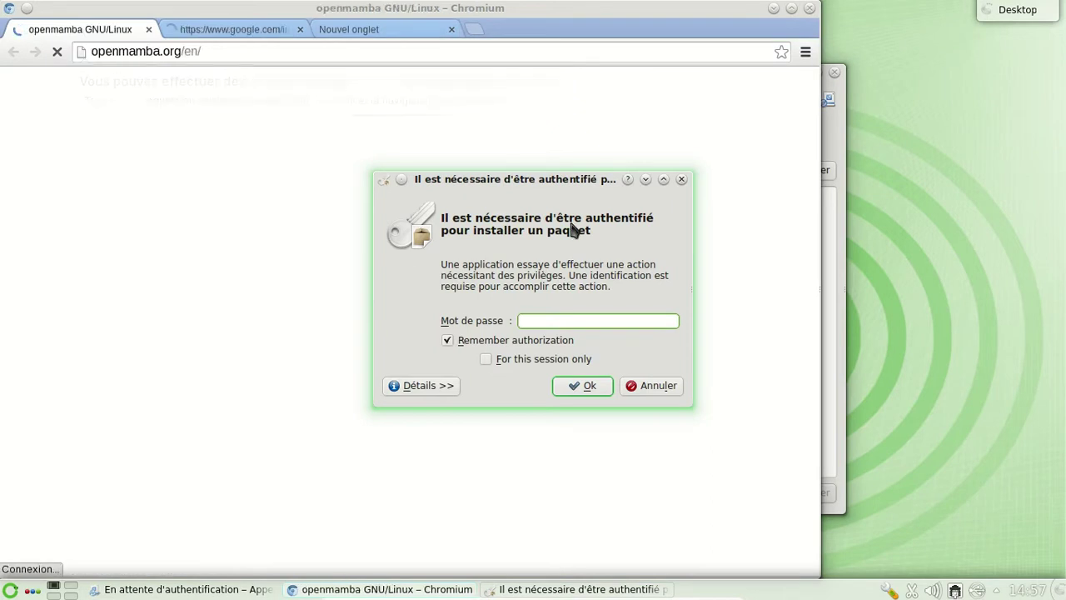
pyautogui.write('●●●●●●')
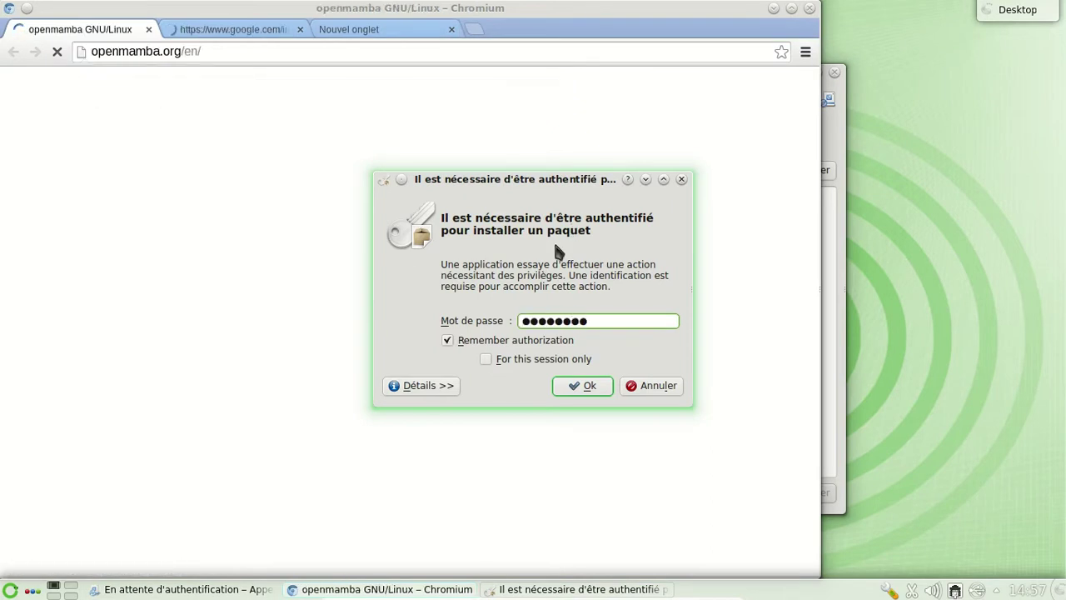
pyautogui.click(588, 387)
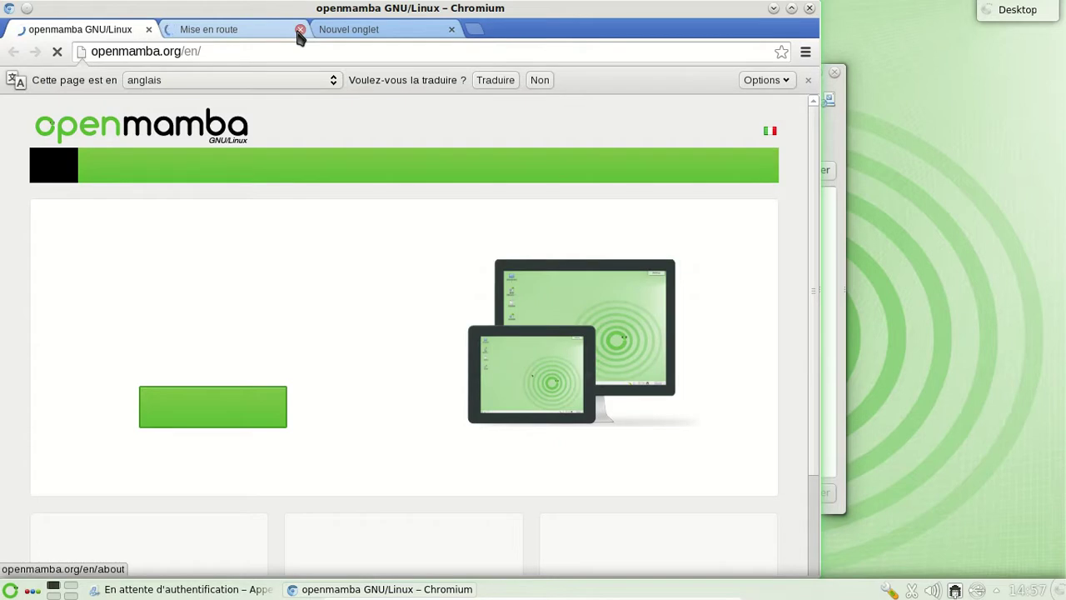
# Step: Close the two extra browser tabs beside the openmamba page and dismiss its translation offer
pyautogui.click(299, 30)
pyautogui.click(299, 30)
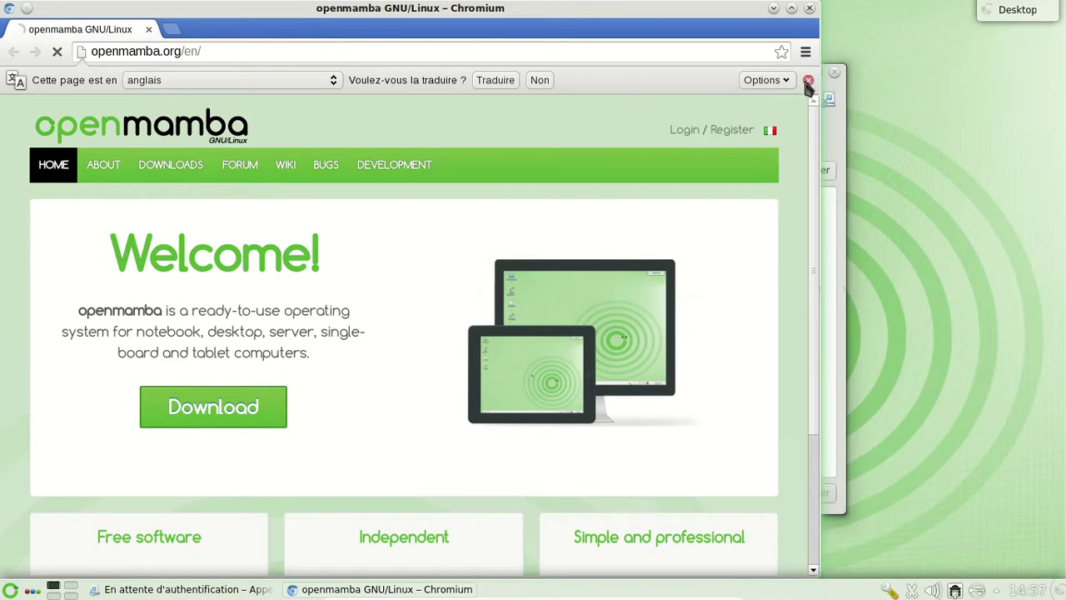
pyautogui.click(808, 80)
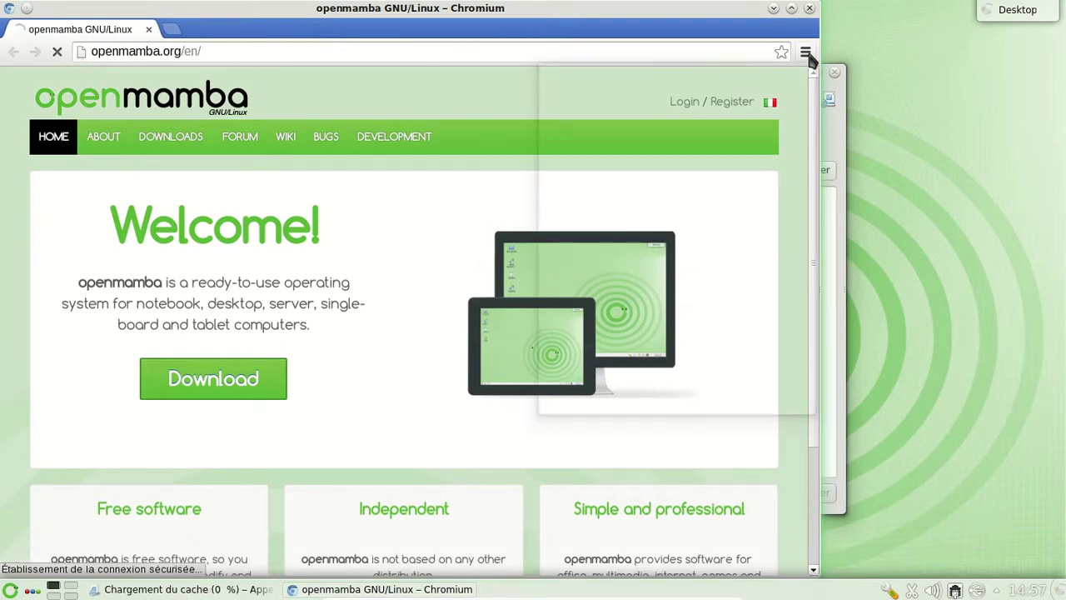
# Step: Check the Chromium version information and view the linked Chromium project website in a new tab
pyautogui.click(806, 52)
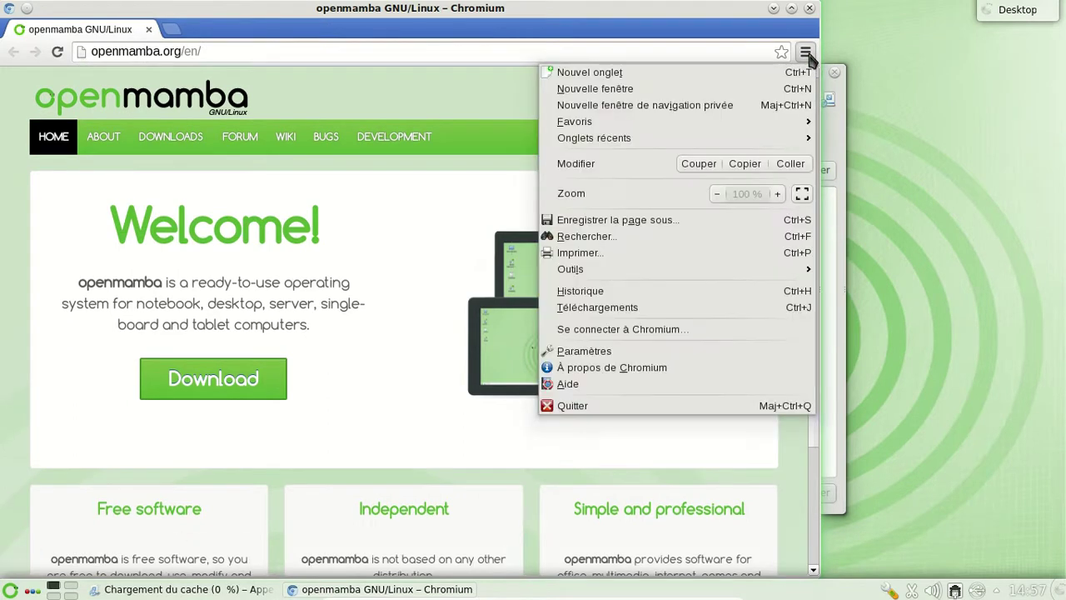
pyautogui.click(695, 376)
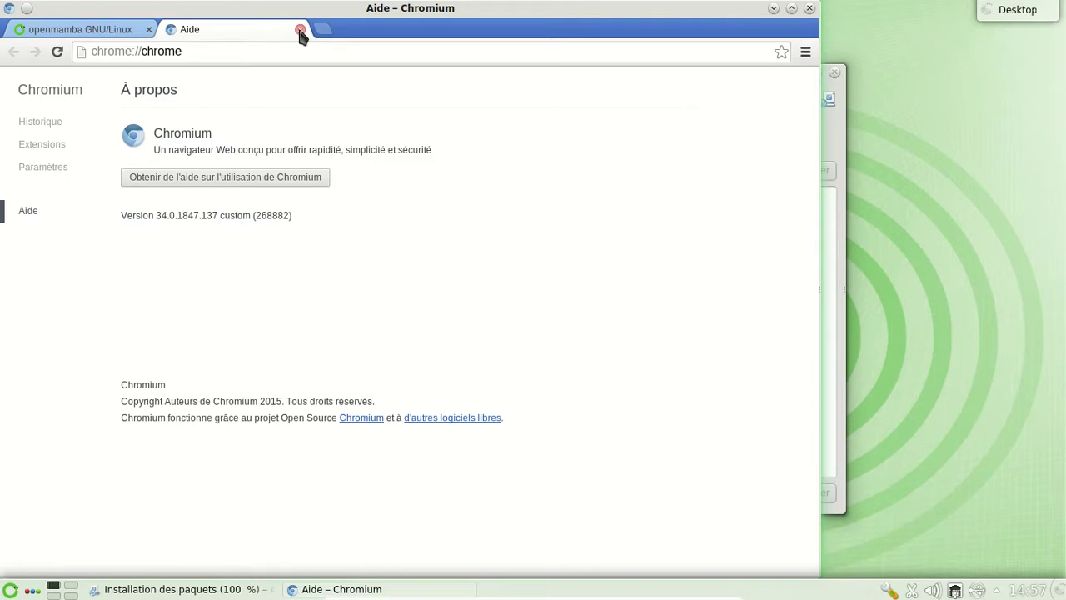
pyautogui.middleClick(361, 418)
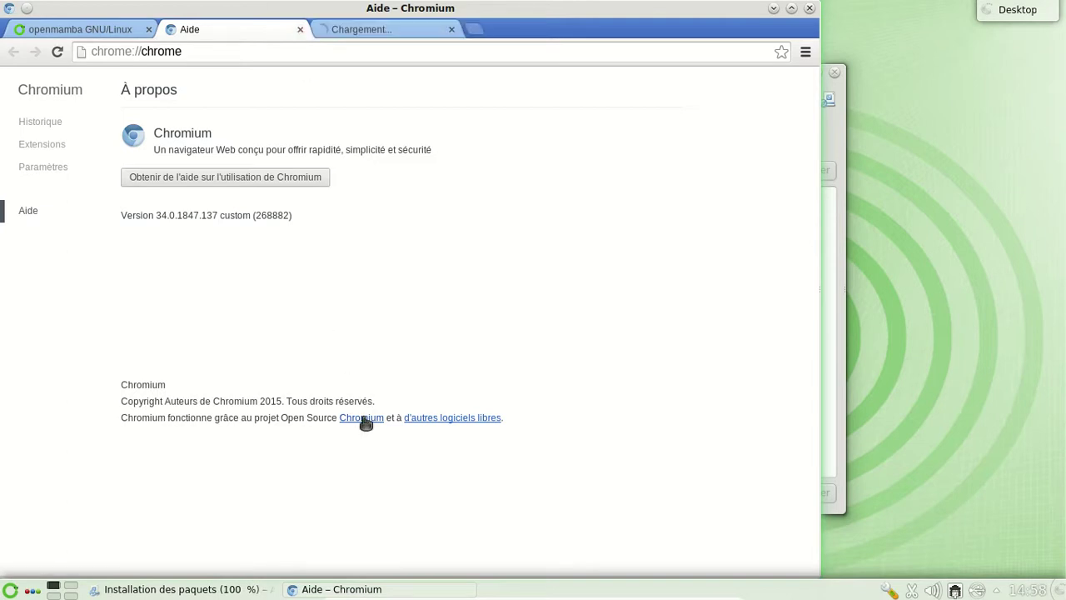
pyautogui.click(399, 33)
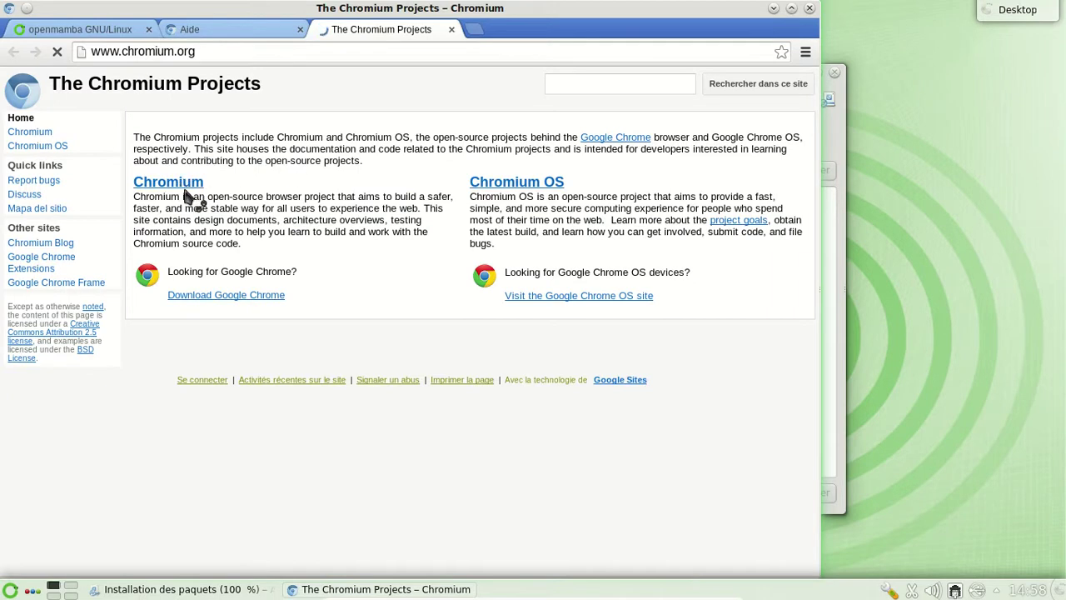
# Step: Load archlinux.org in the tab that shows the Chromium Projects page
pyautogui.click(210, 30)
pyautogui.click(435, 34)
pyautogui.click(342, 53)
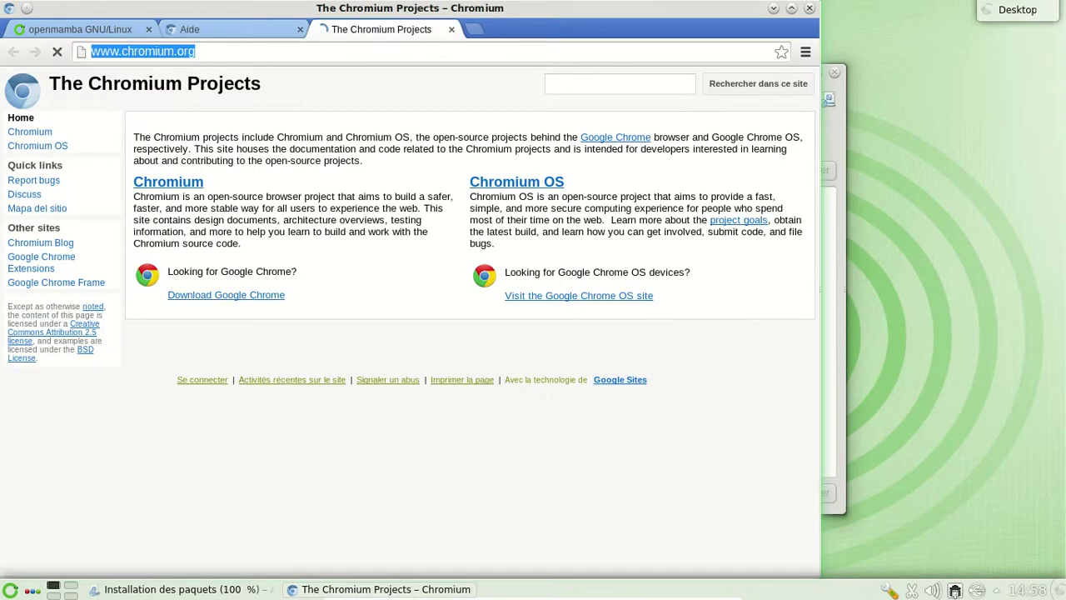
pyautogui.write('archlinux.org')
pyautogui.press('Return')
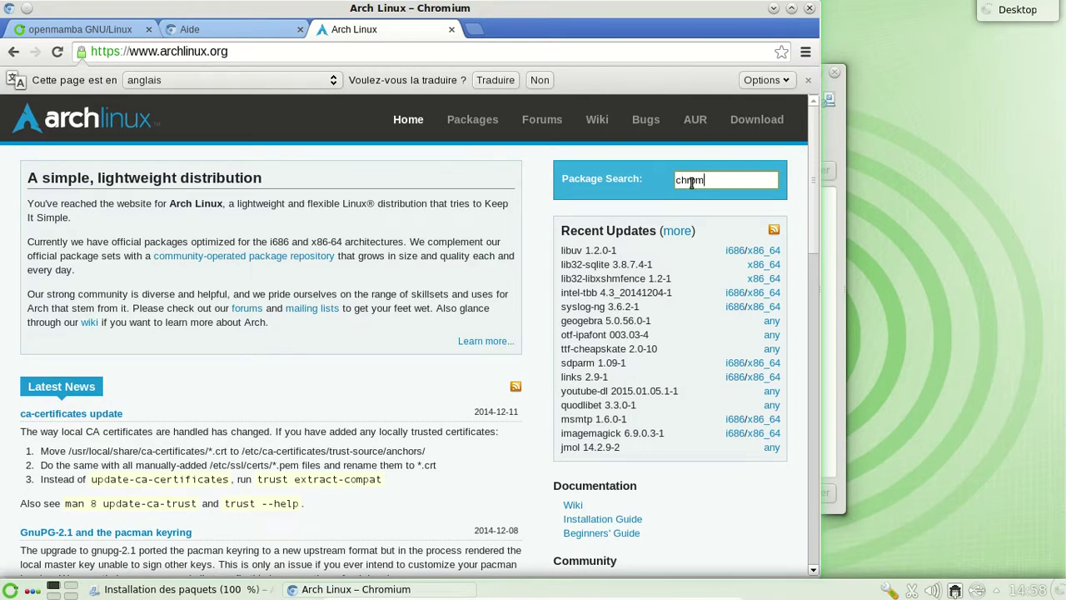
# Step: Search the Arch Linux packages for chromium and view the details of the x86_64 package from the Extra repository
pyautogui.write('i')
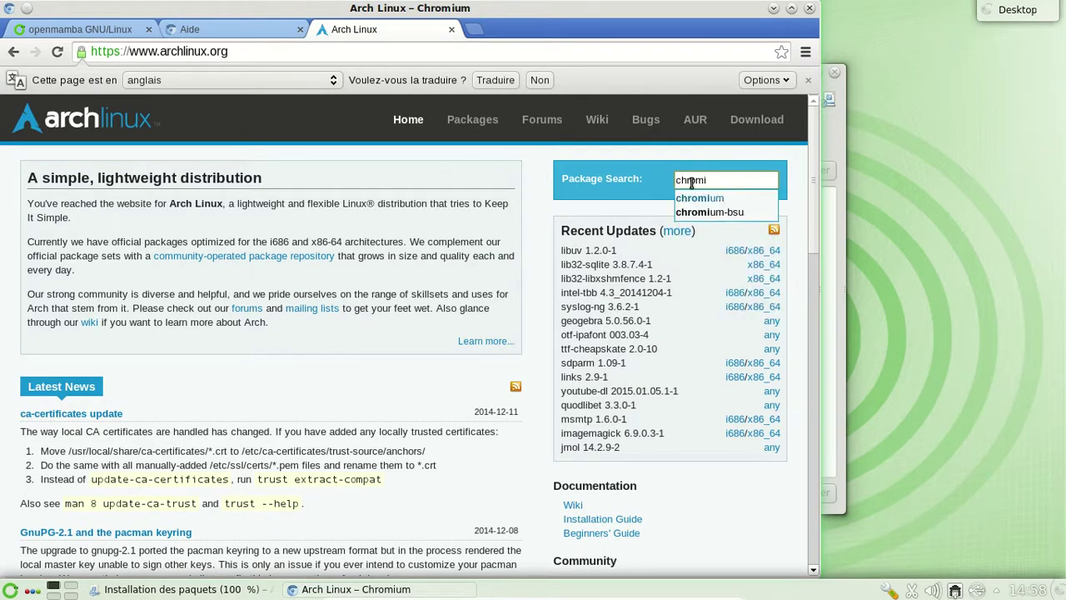
pyautogui.write('um')
pyautogui.press('Return')
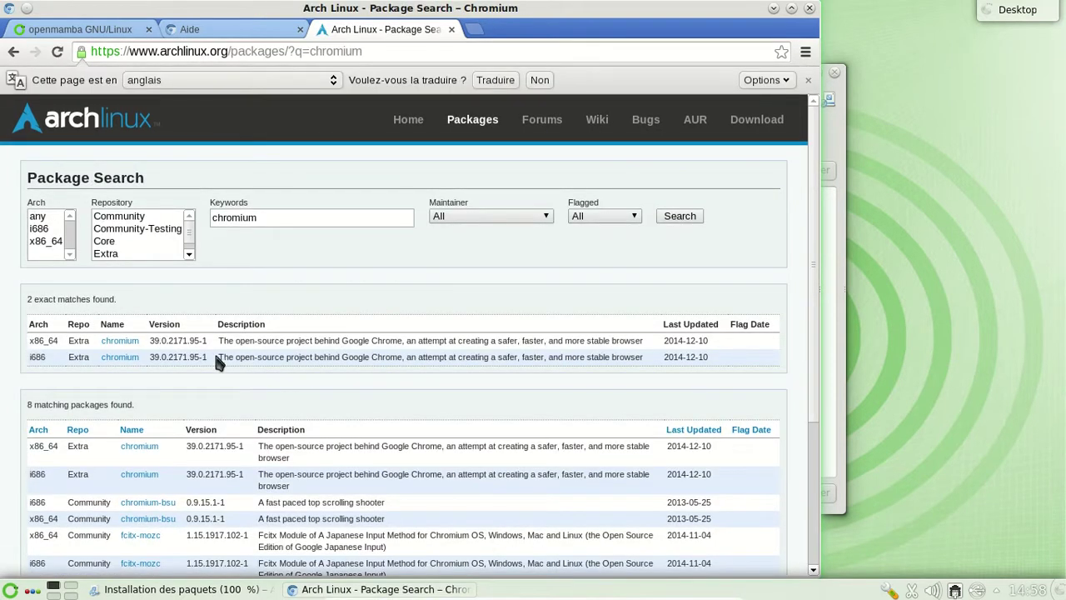
pyautogui.click(119, 341)
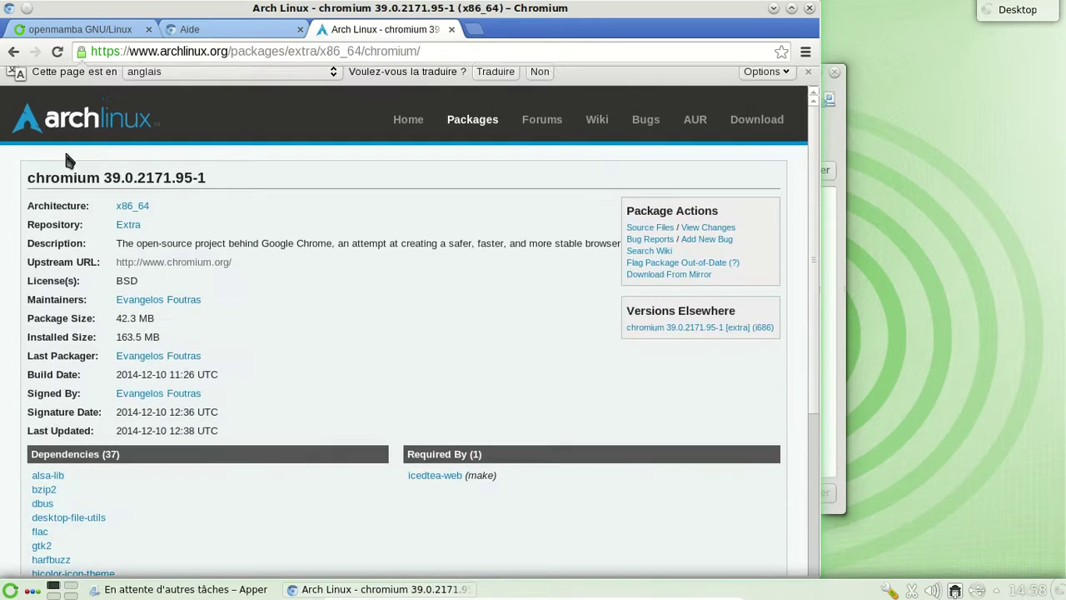
# Step: Close the Arch Linux and Chromium help tabs and skim the openmamba home page
pyautogui.click(451, 30)
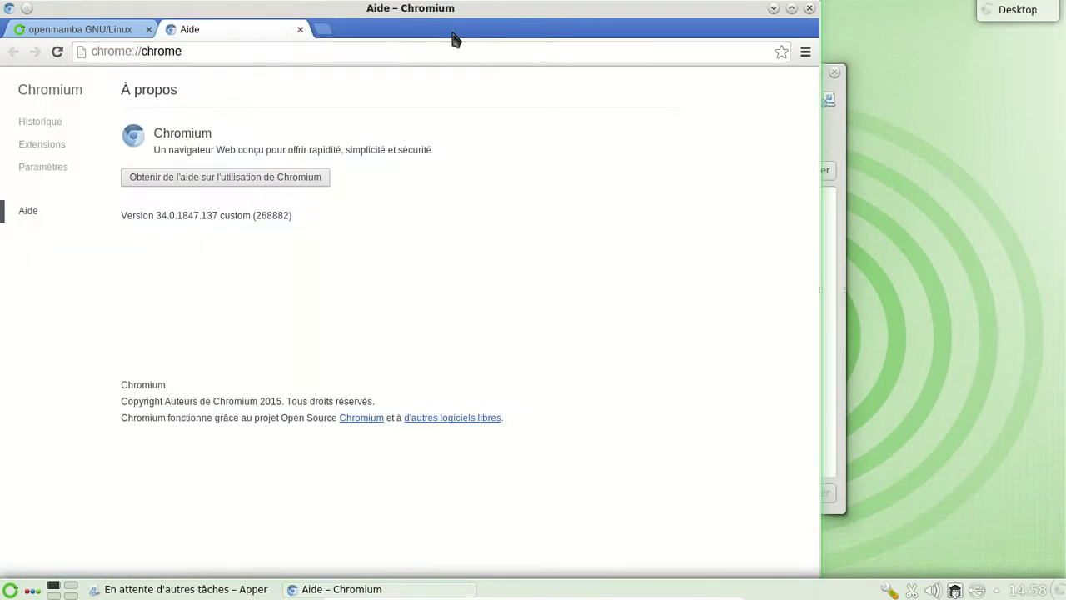
pyautogui.click(302, 30)
pyautogui.scroll(-4, 773, 171)
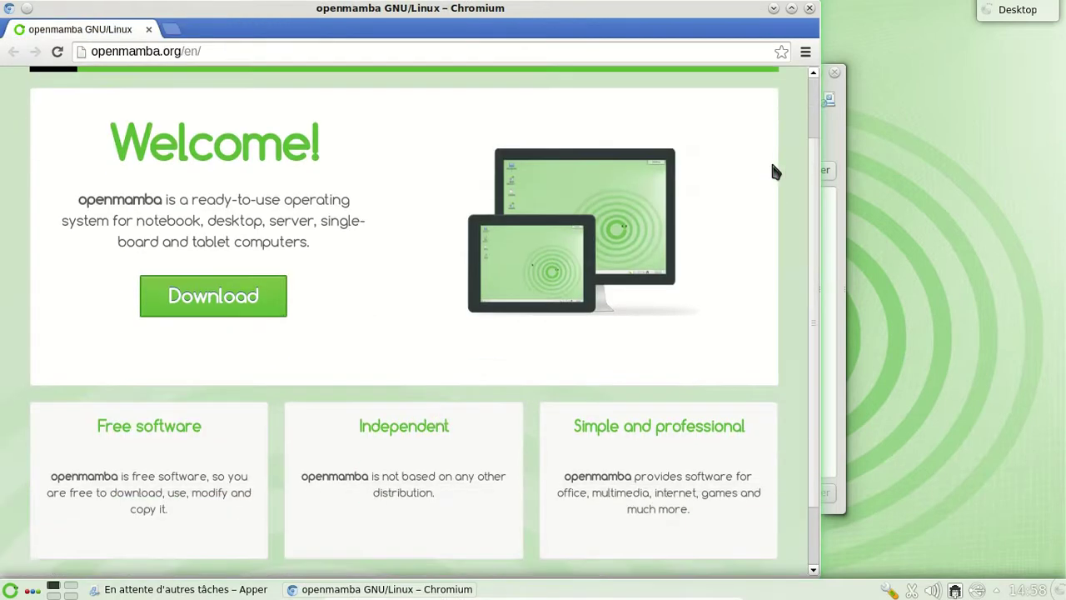
pyautogui.scroll(4, 773, 170)
# Step: Read the milestone3 (stable) download page on the openmamba site and close the browser
pyautogui.moveTo(205, 142)
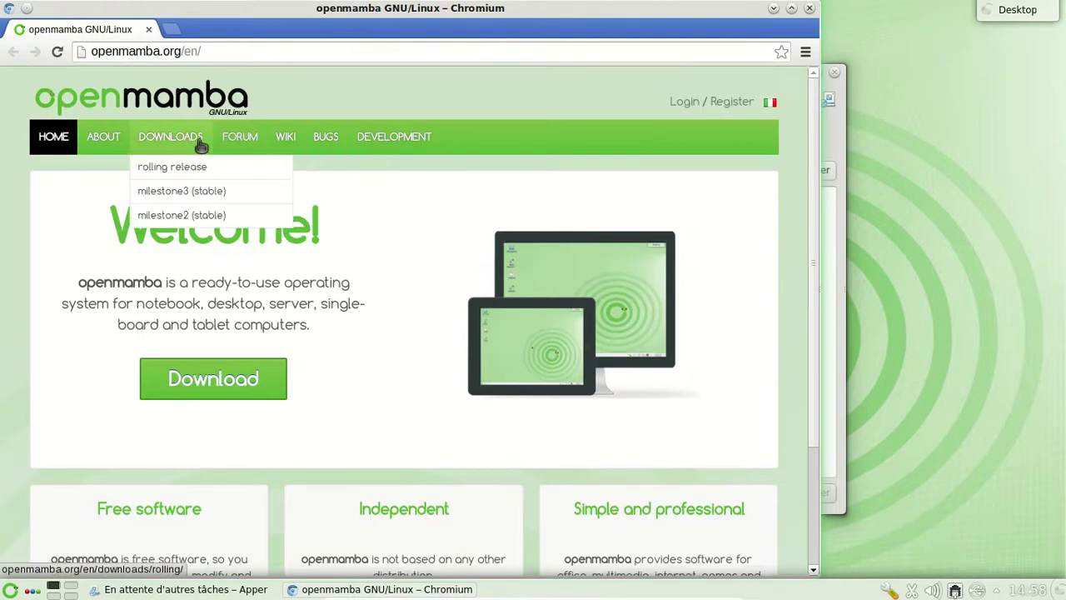
pyautogui.click(226, 193)
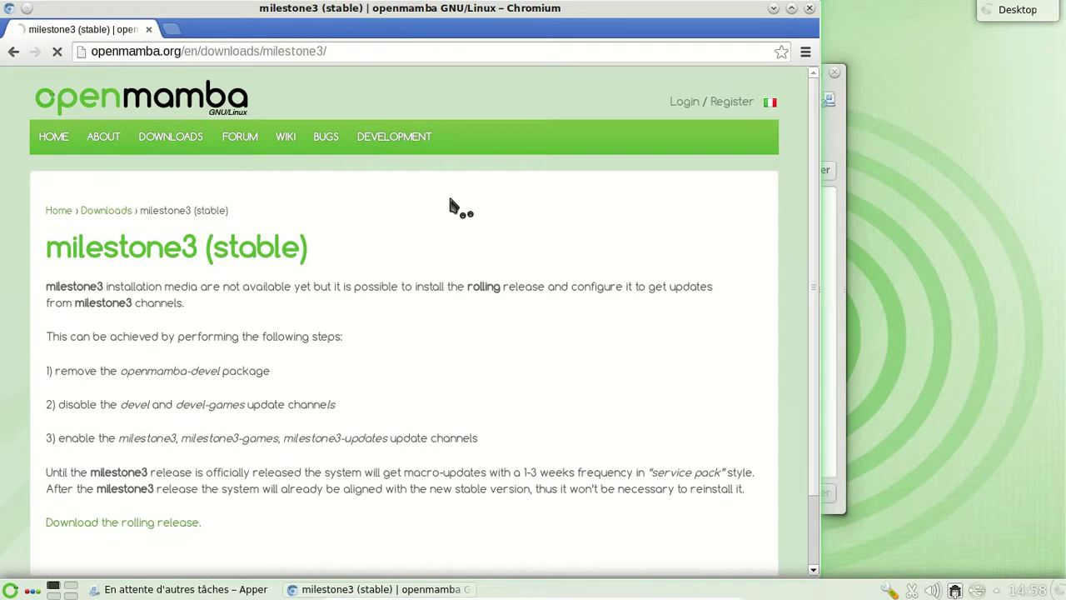
pyautogui.scroll(-2, 449, 200)
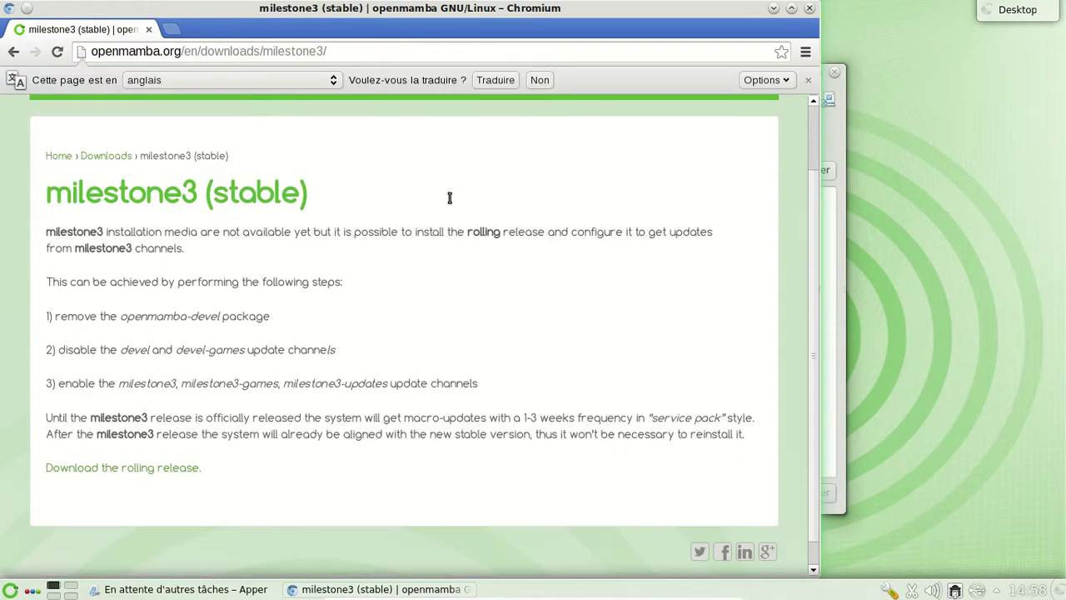
pyautogui.scroll(-1, 450, 198)
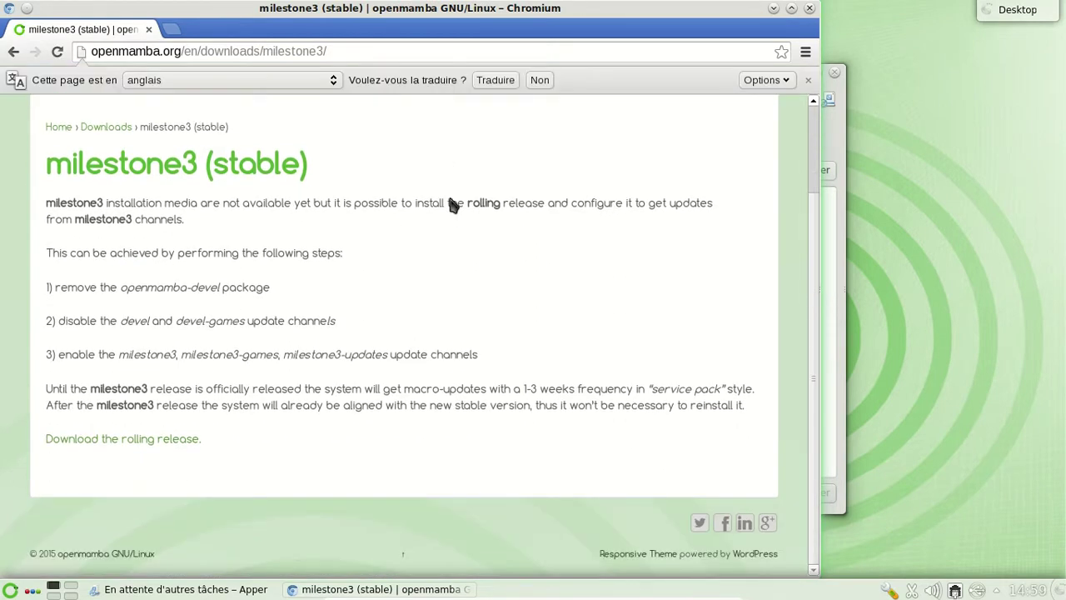
pyautogui.click(812, 9)
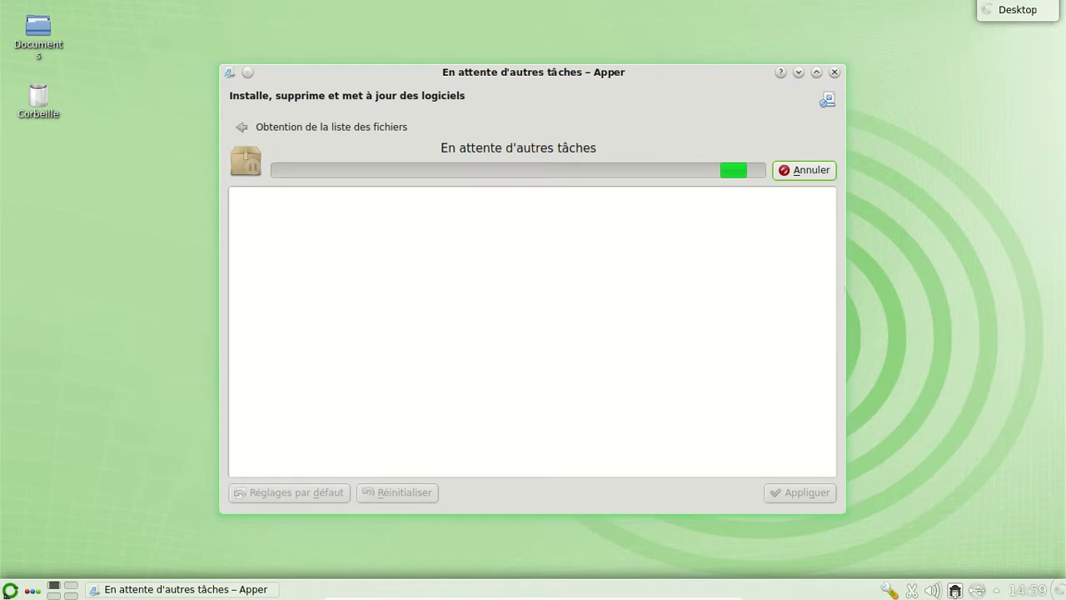
# Step: Switch to Konsole by finding it in the application launcher, and run top to view the running processes
pyautogui.click(10, 589)
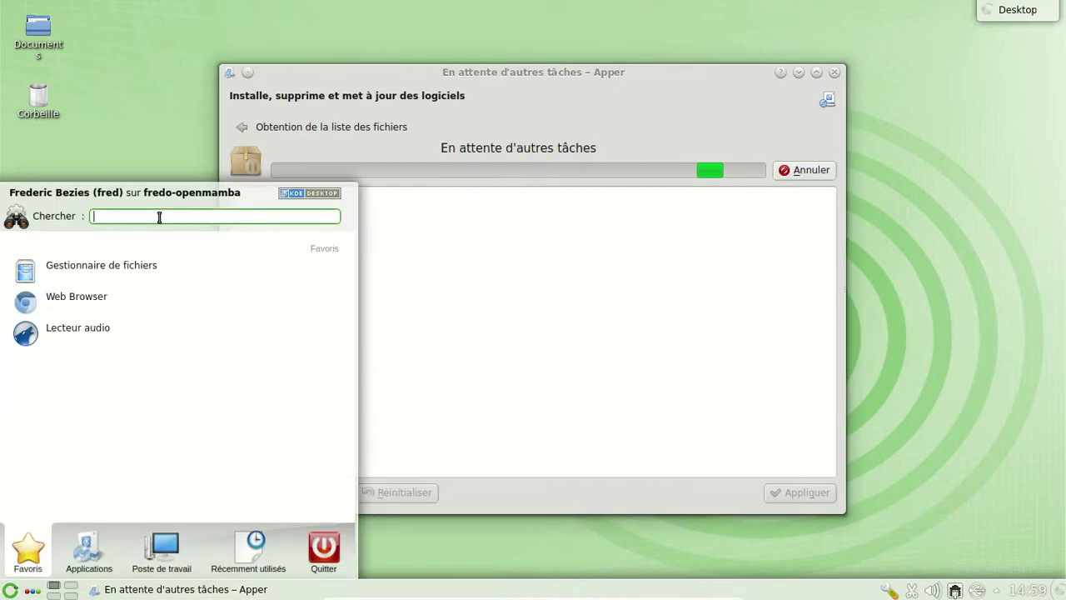
pyautogui.write('konsole')
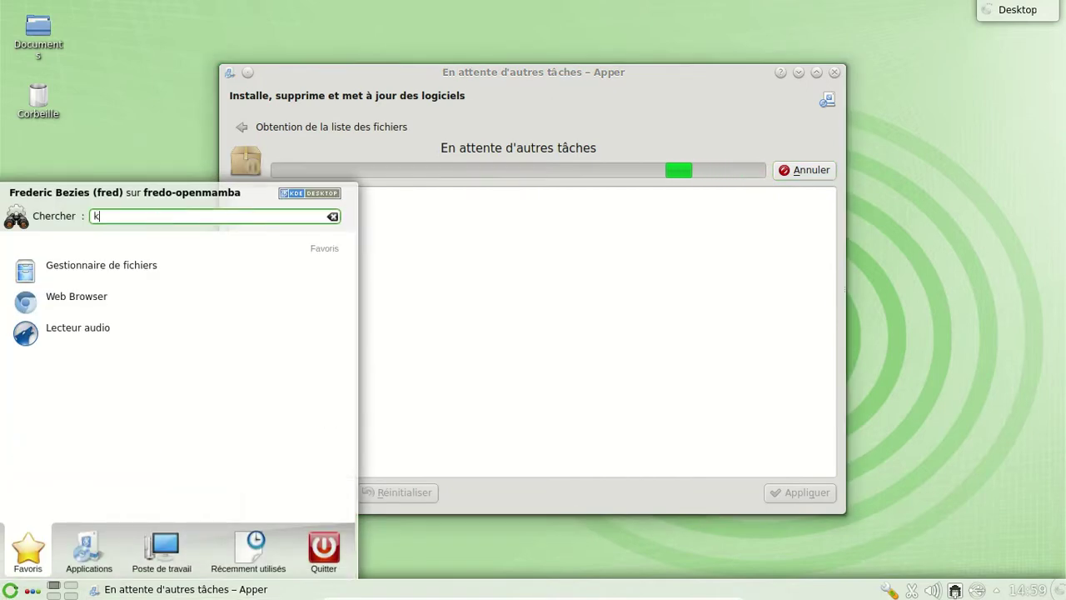
pyautogui.click(156, 242)
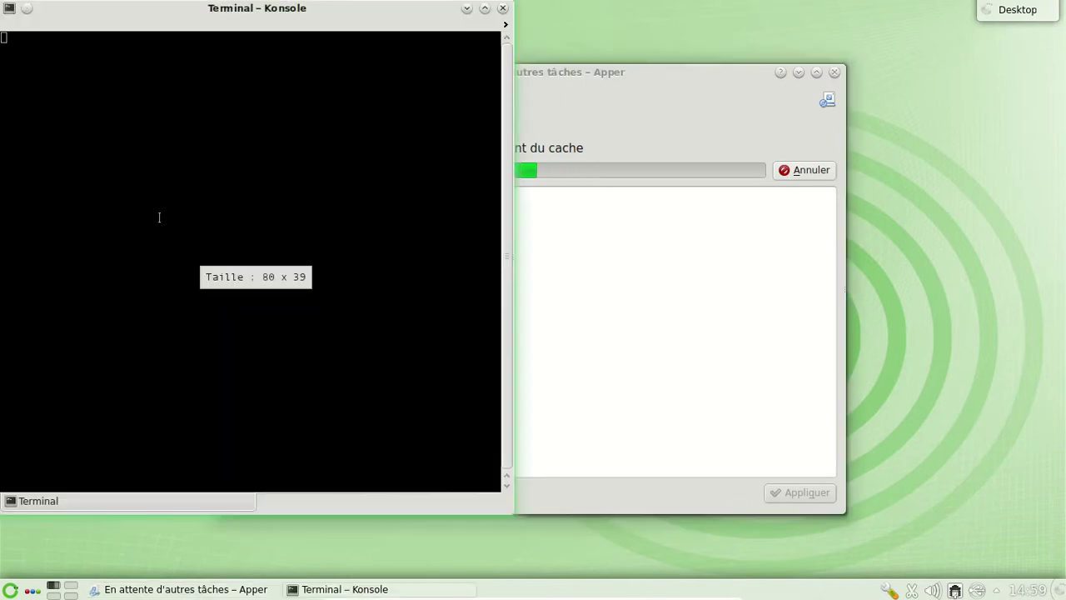
pyautogui.write('top')
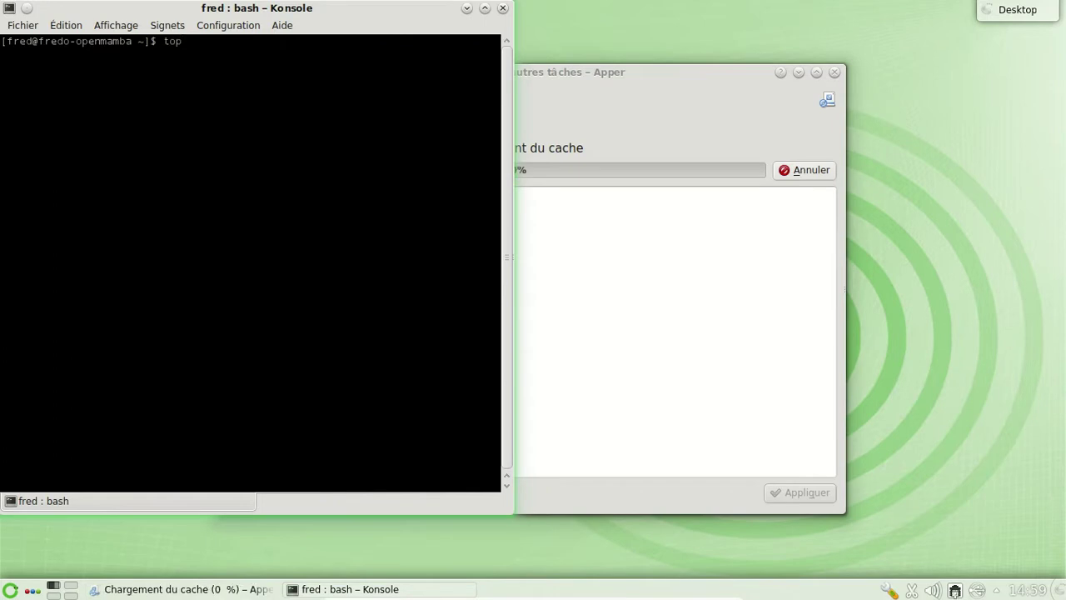
pyautogui.press('Return')
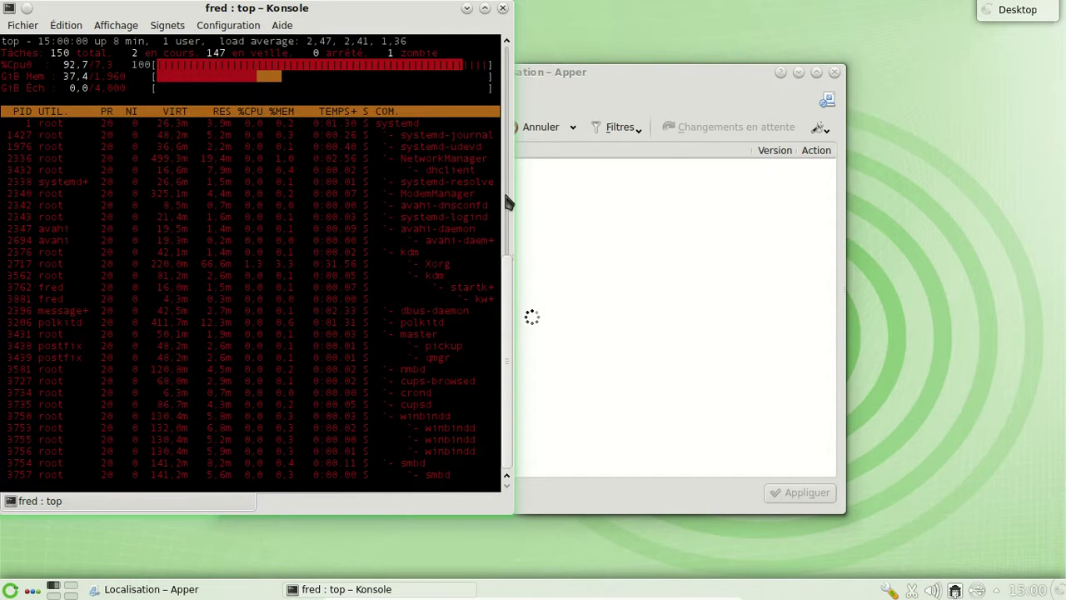
# Step: Quit top, run it once more to recheck the system load, quit it and close the terminal window
pyautogui.press('q')
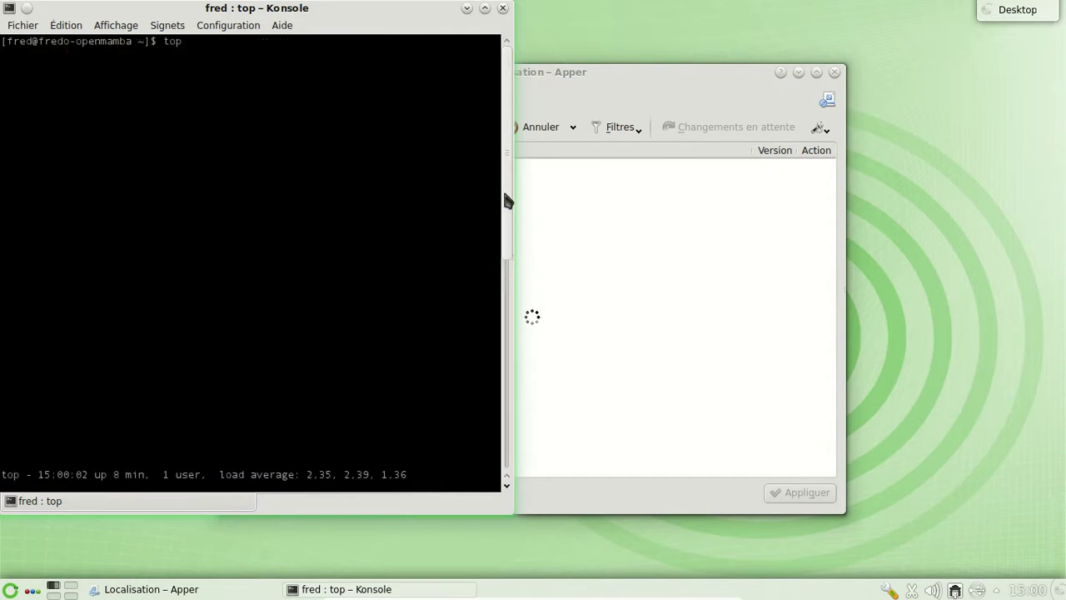
pyautogui.press('Return')
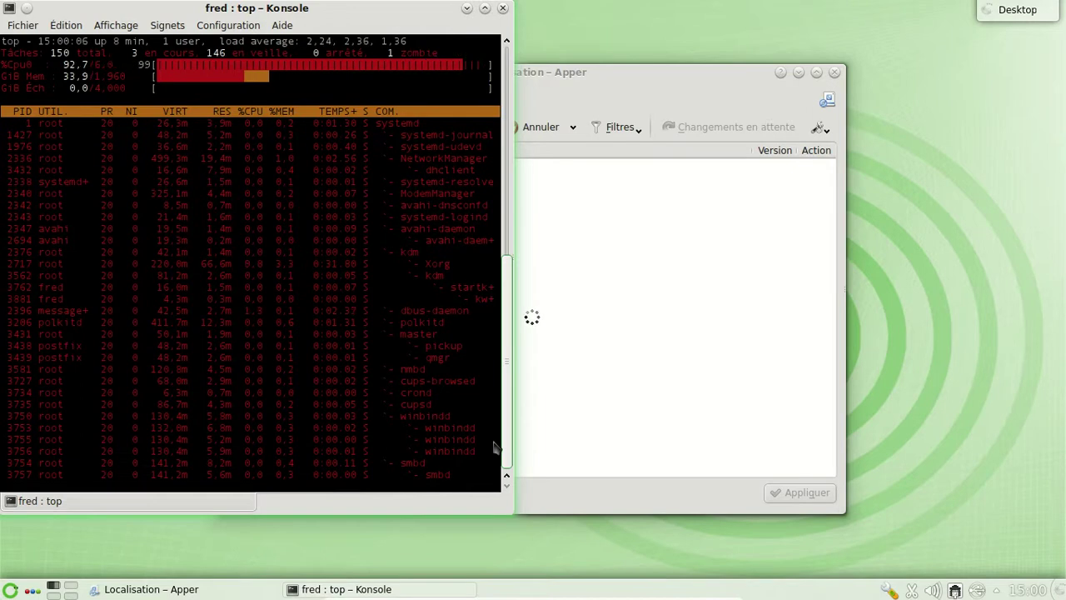
pyautogui.press('q')
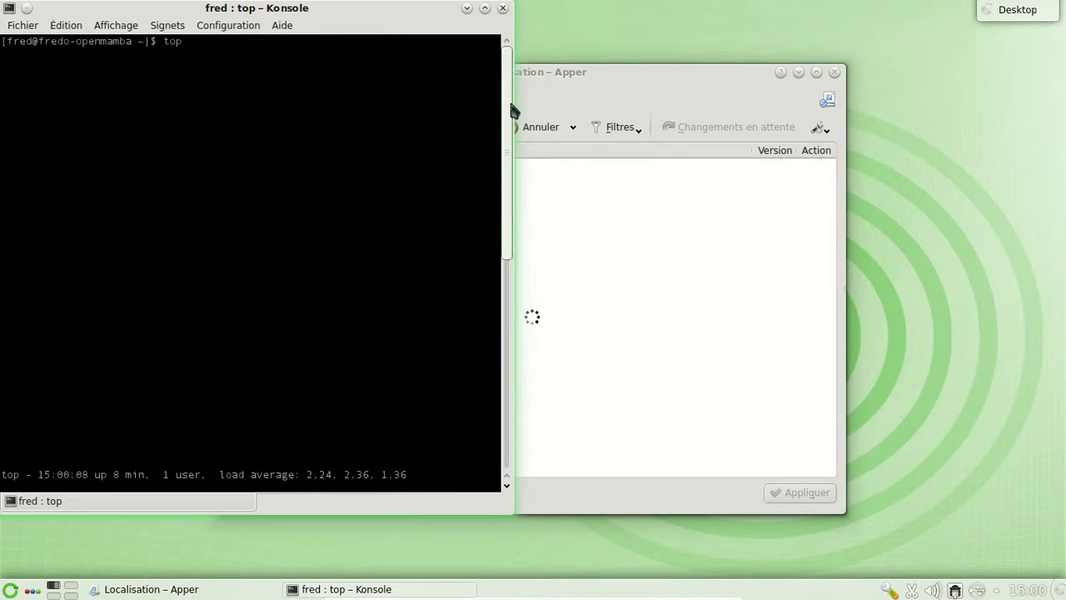
pyautogui.click(503, 8)
pyautogui.click(171, 385)
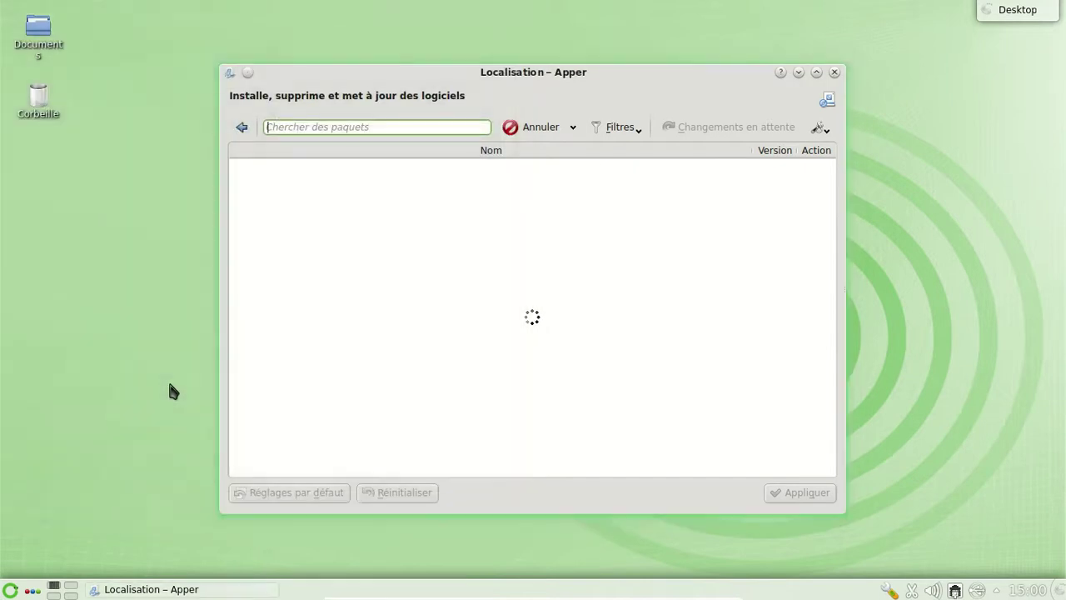
# Step: Launch the LibreOffice Writer word processor (Traitement de texte) from the Bureautique application category
pyautogui.hotkey('alt', 'F1')
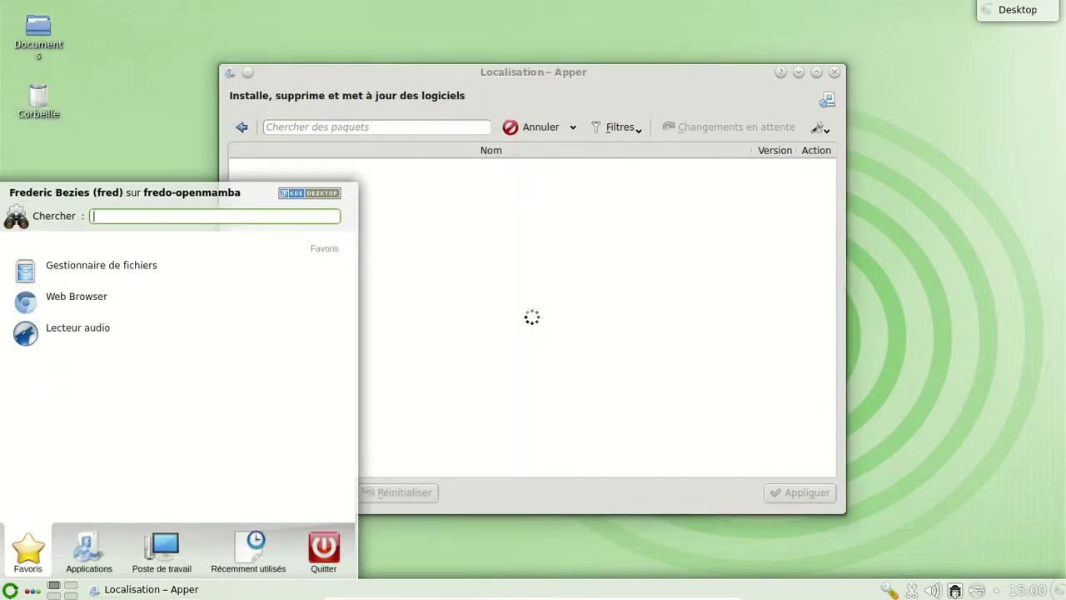
pyautogui.click(90, 551)
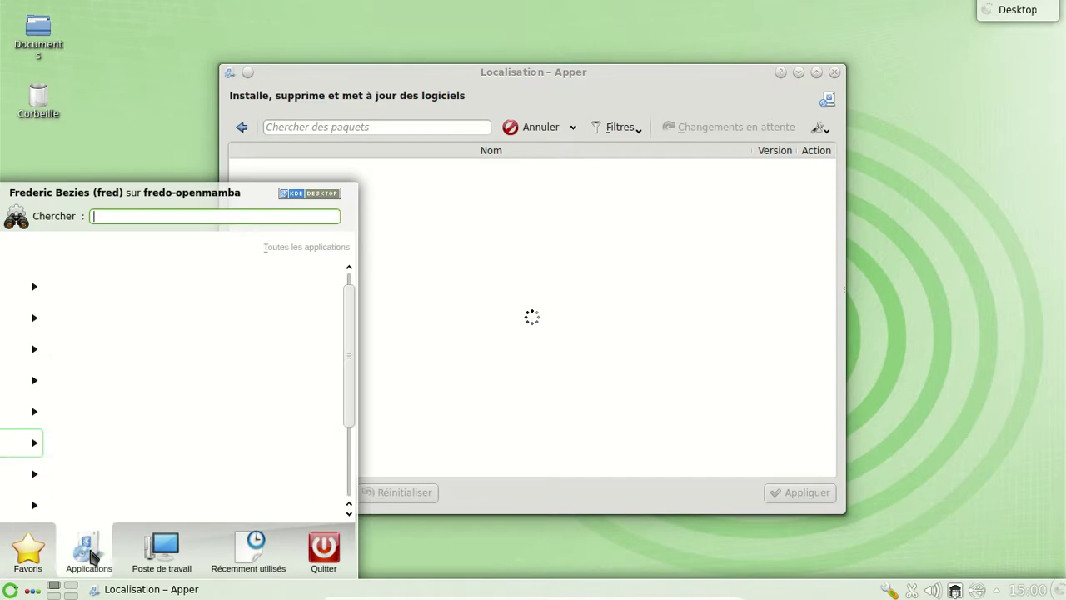
pyautogui.scroll(1, 137, 300)
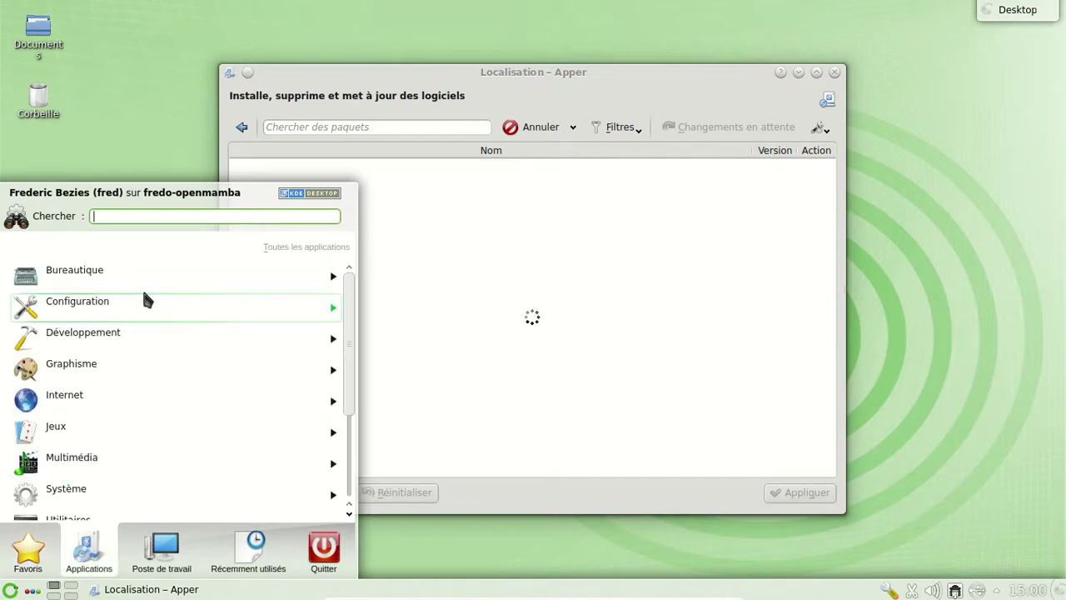
pyautogui.click(88, 271)
pyautogui.scroll(-3, 131, 376)
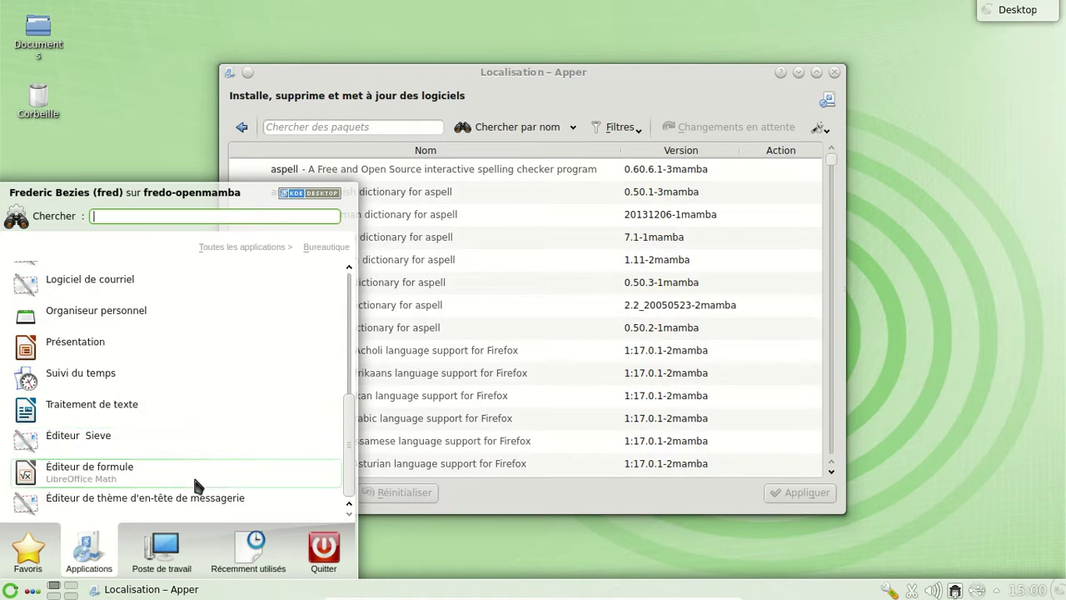
pyautogui.click(144, 421)
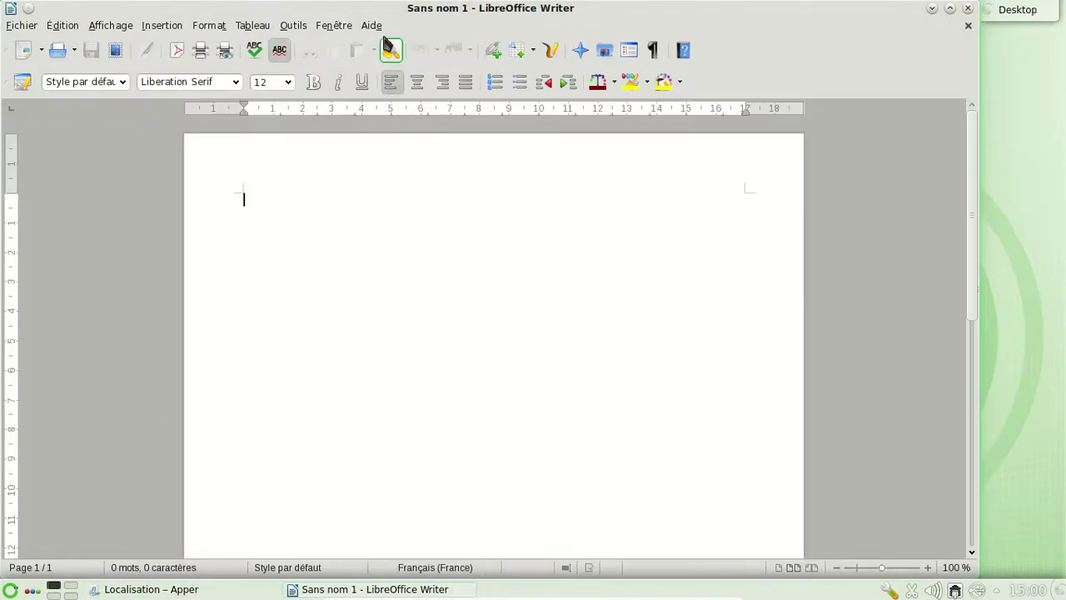
# Step: Check the LibreOffice version information, dismiss it and close Writer
pyautogui.click(379, 28)
pyautogui.click(389, 125)
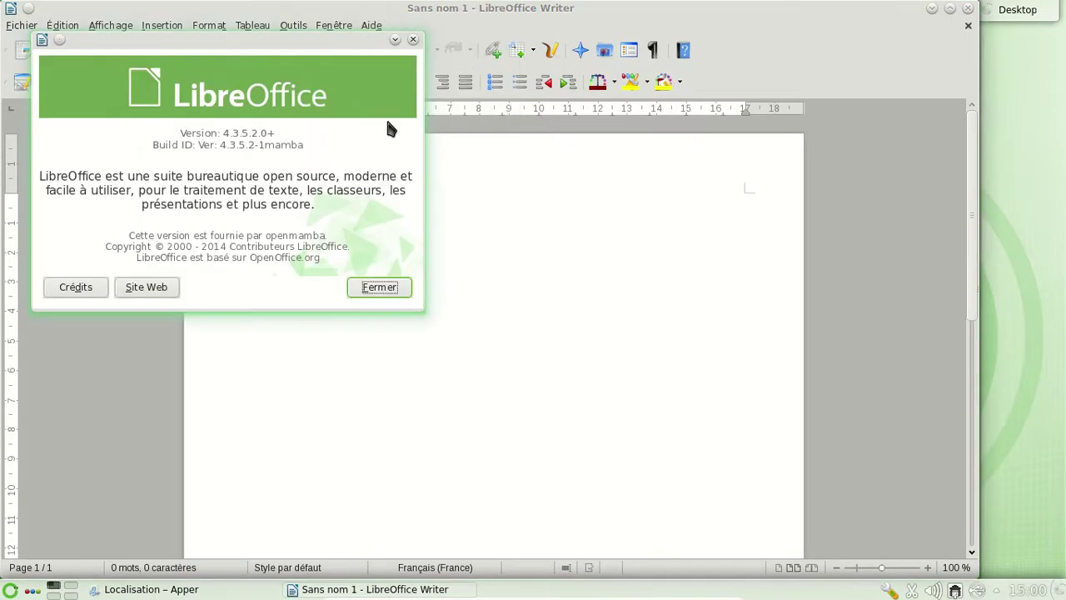
pyautogui.click(380, 287)
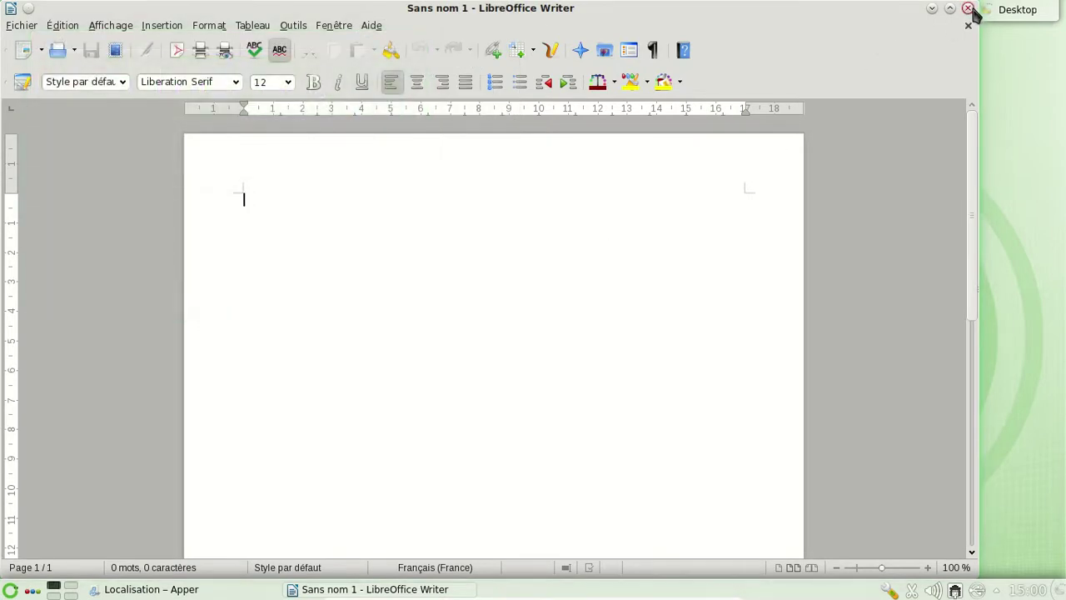
pyautogui.click(967, 8)
# Step: Search the Apper packages by name for xdg and refine the search to xdg-user
pyautogui.write('xdg')
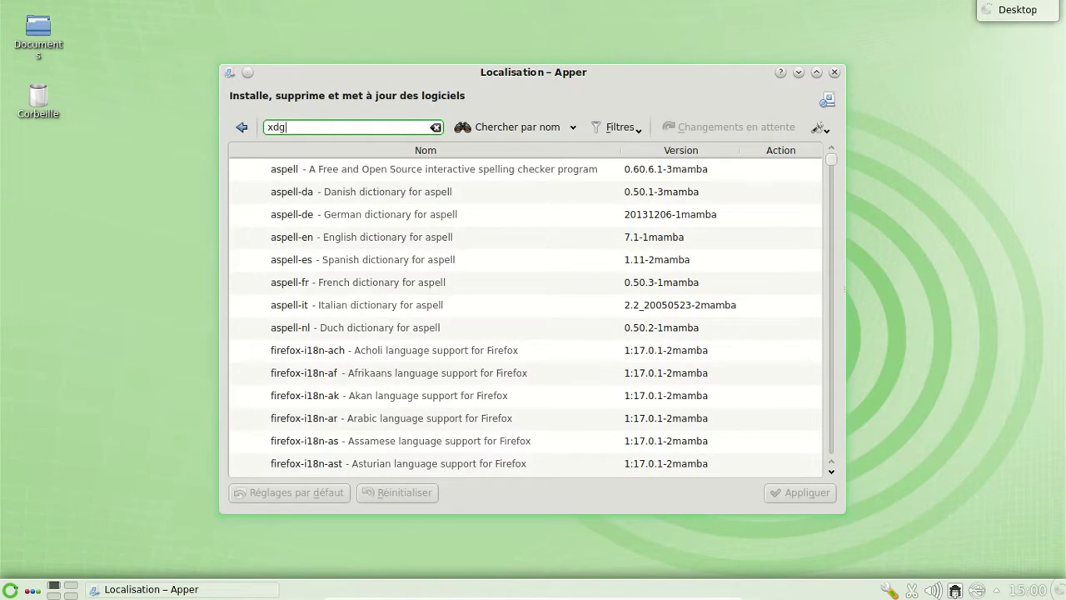
pyautogui.press('Return')
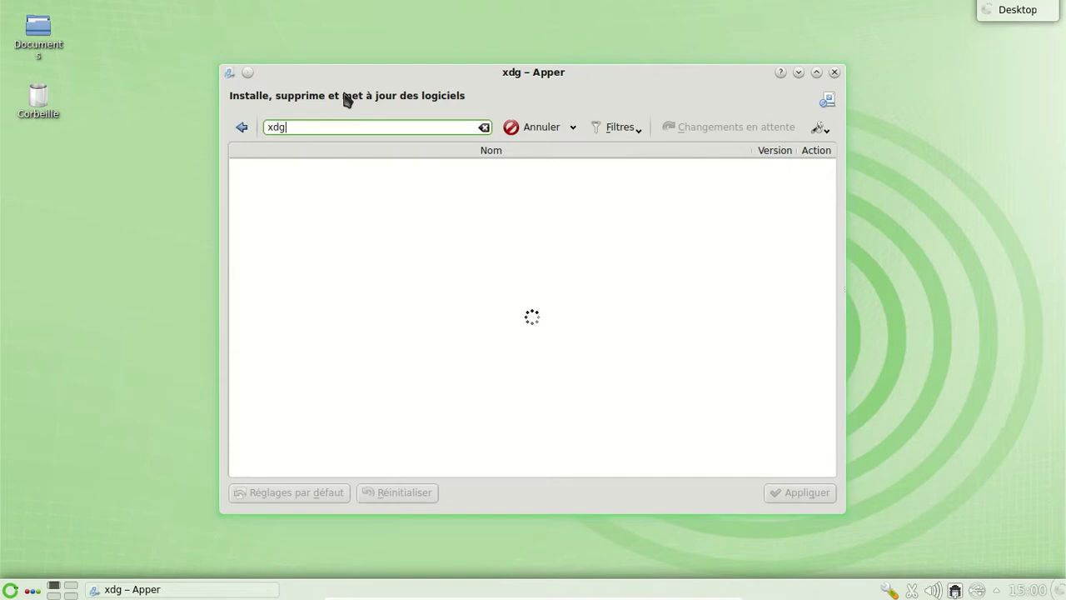
pyautogui.click(634, 133)
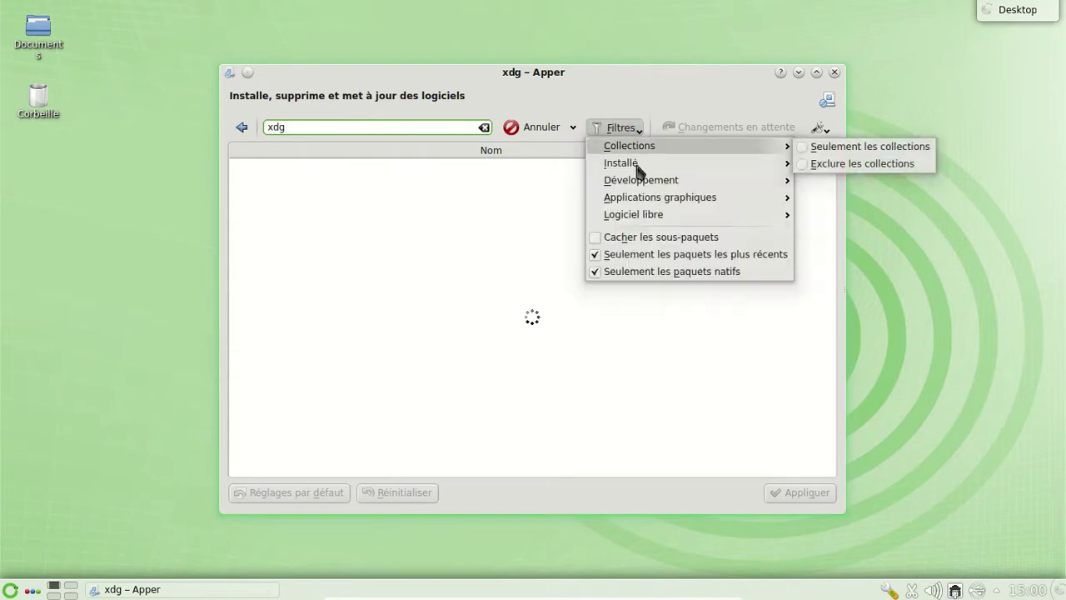
pyautogui.click(397, 285)
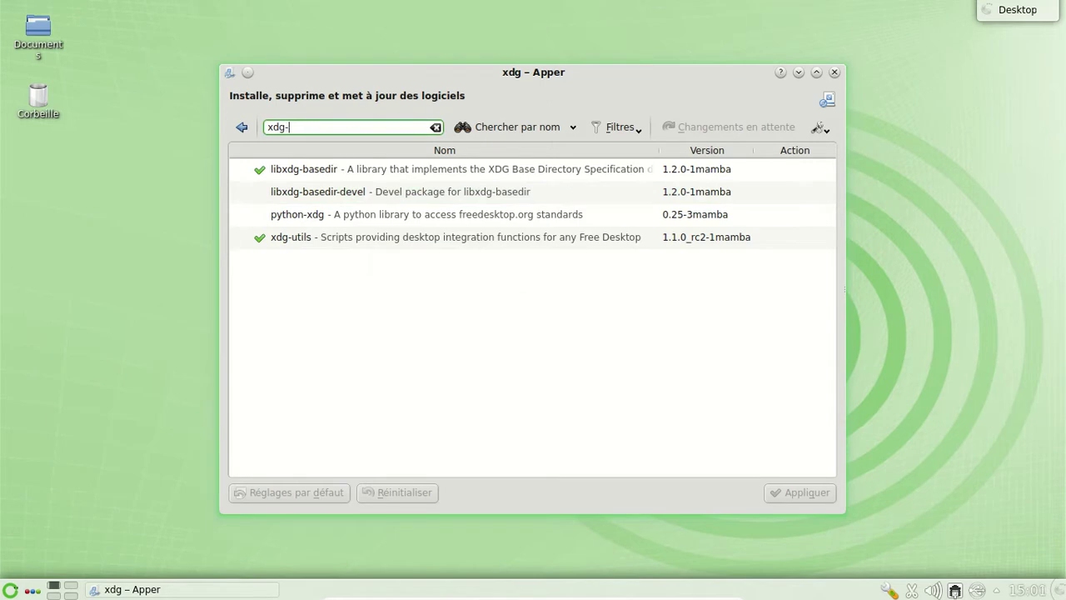
pyautogui.write('er')
pyautogui.press('Return')
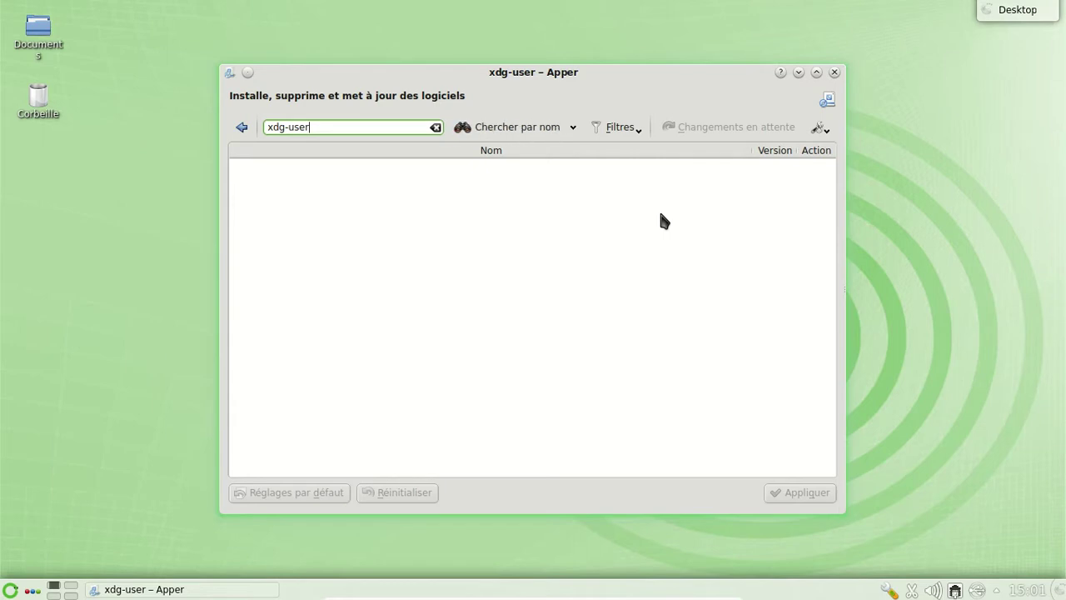
# Step: Return to the package groups, restrict the installed-state filter to available software only, and search by name for xdg
pyautogui.click(241, 127)
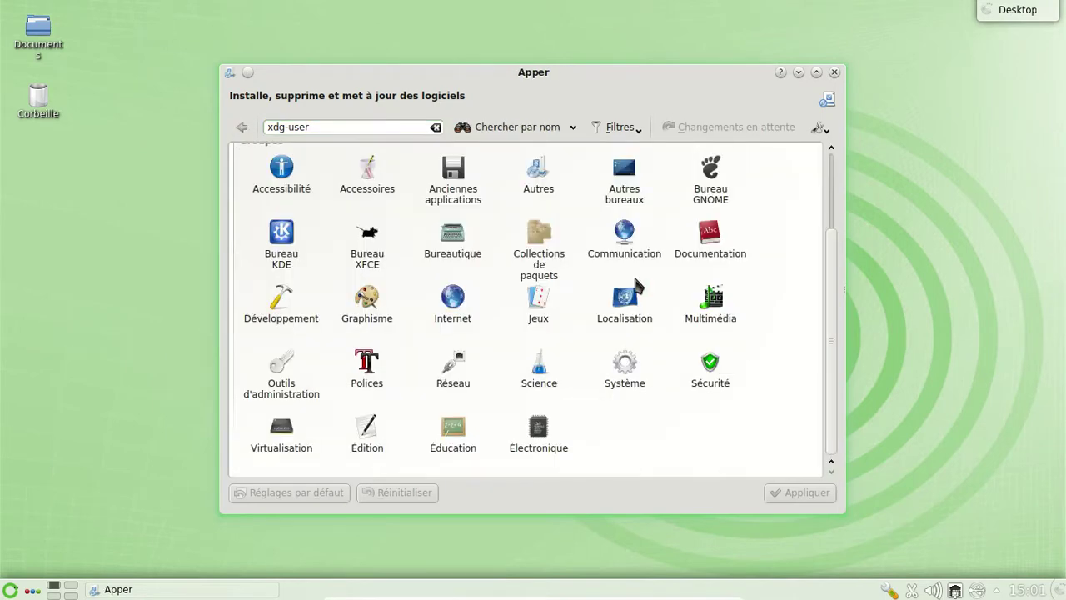
pyautogui.click(621, 127)
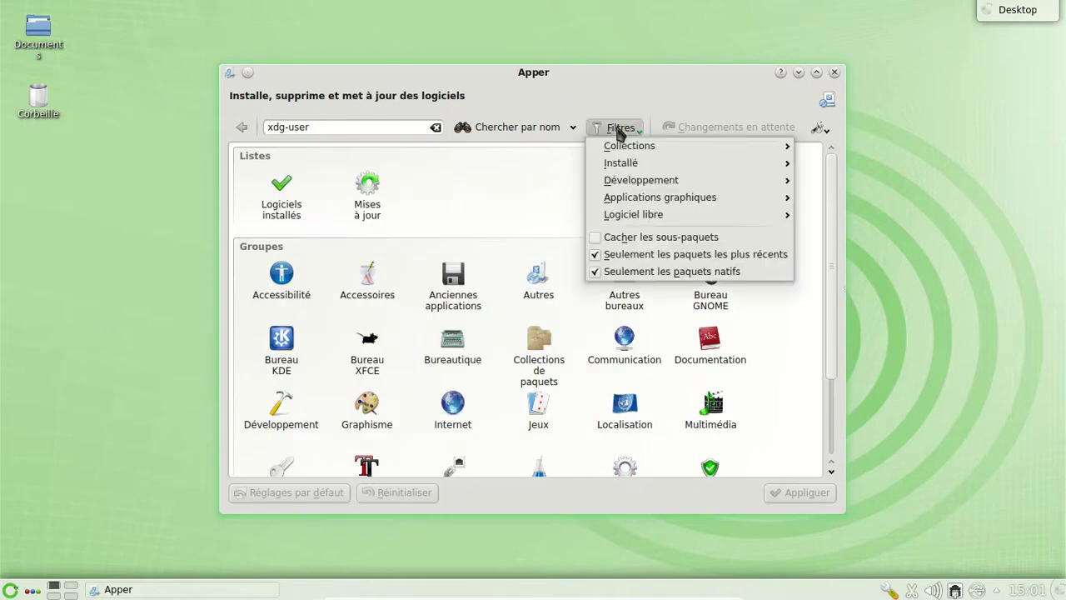
pyautogui.moveTo(641, 164)
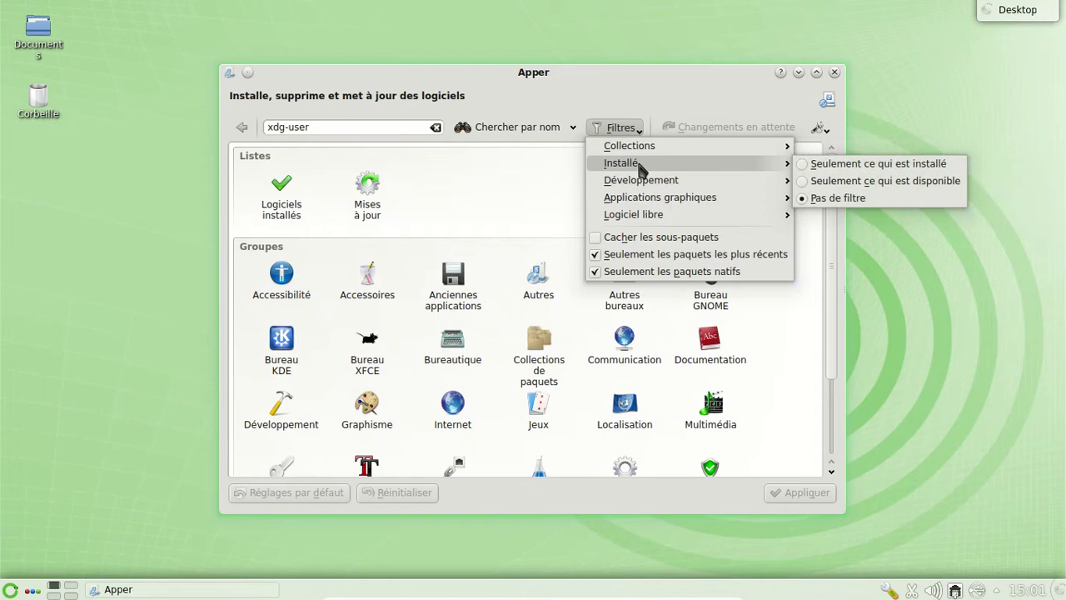
pyautogui.click(885, 180)
pyautogui.click(377, 125)
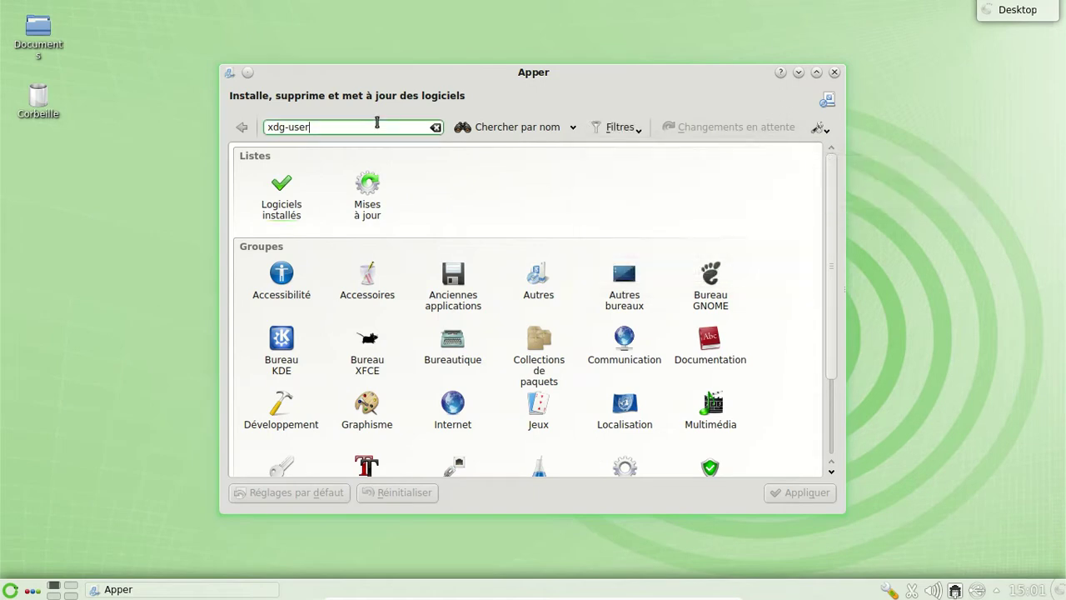
pyautogui.press('Return')
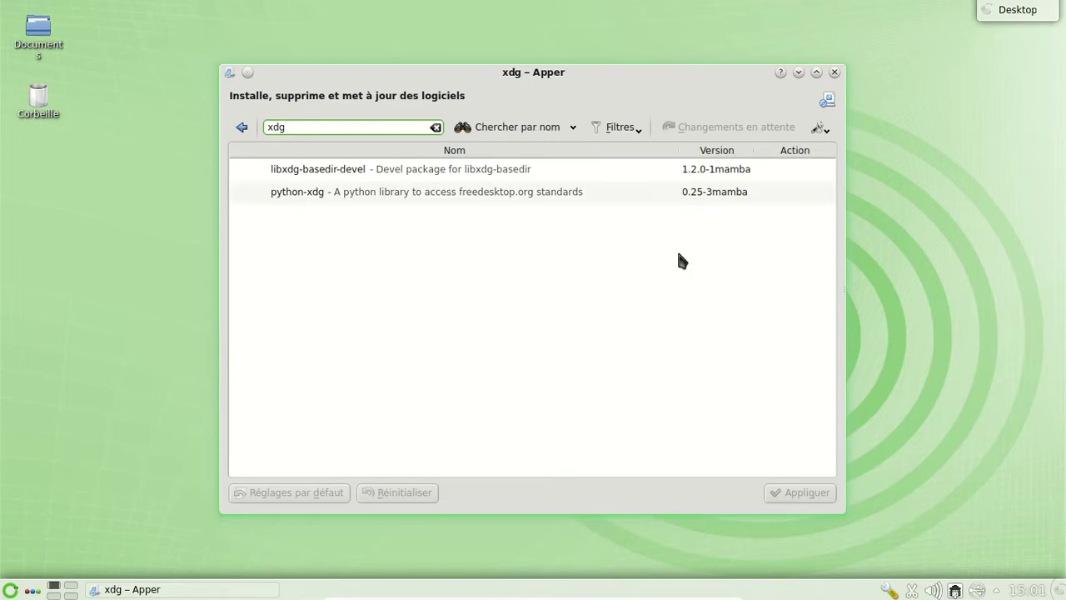
# Step: Find konsole in the application launcher and open the Konsole terminal
pyautogui.click(10, 589)
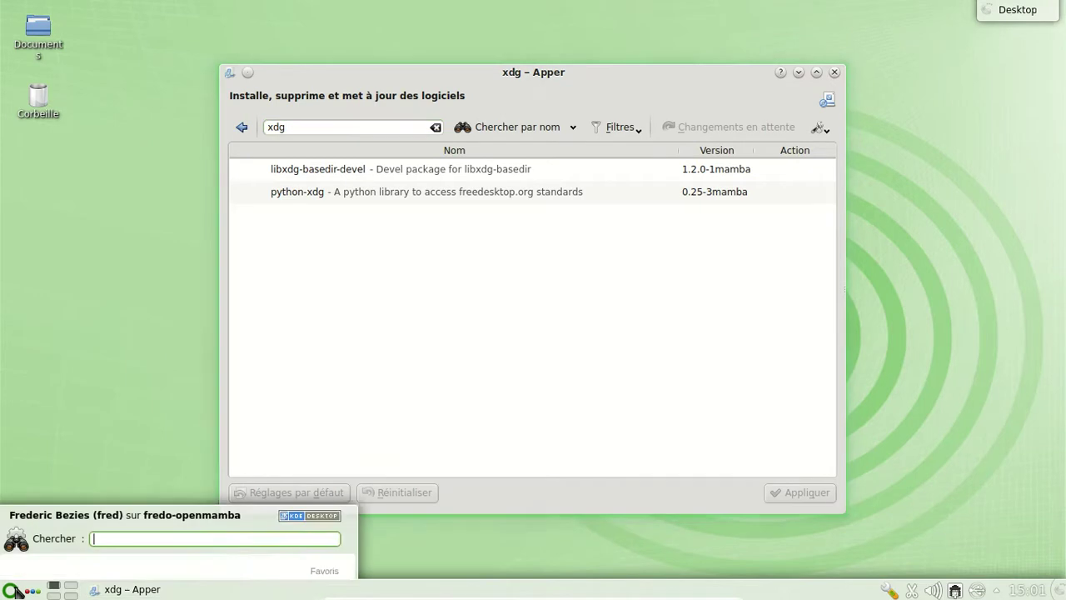
pyautogui.write('konosle')
pyautogui.press('BackSpace')
pyautogui.press('BackSpace')
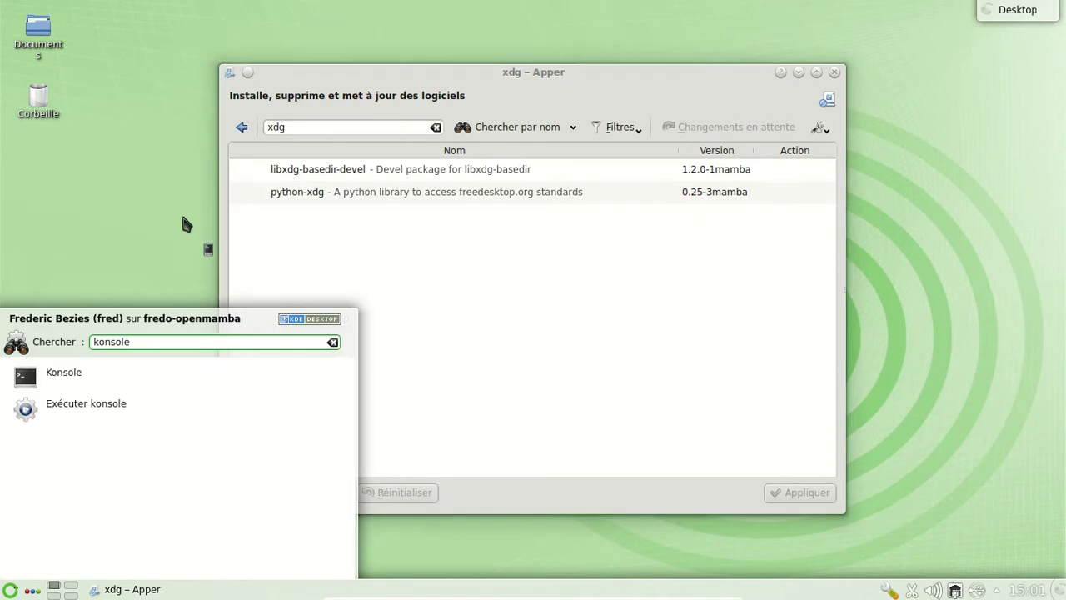
pyautogui.press('Return')
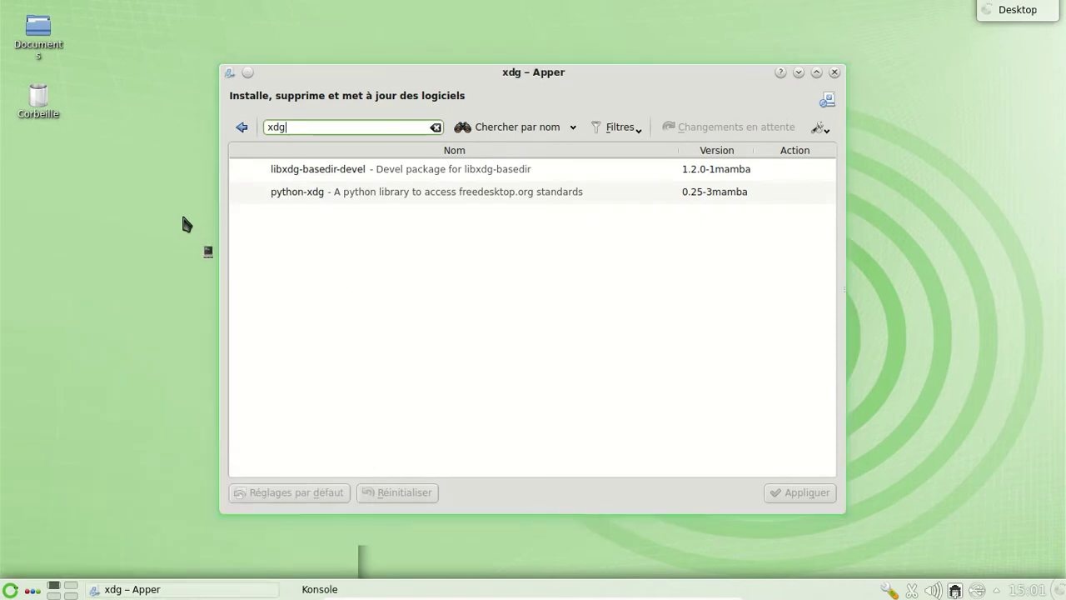
# Step: List the installed commands beginning with xdg using shell completion, then discard the input and exit the terminal
pyautogui.write('xdg')
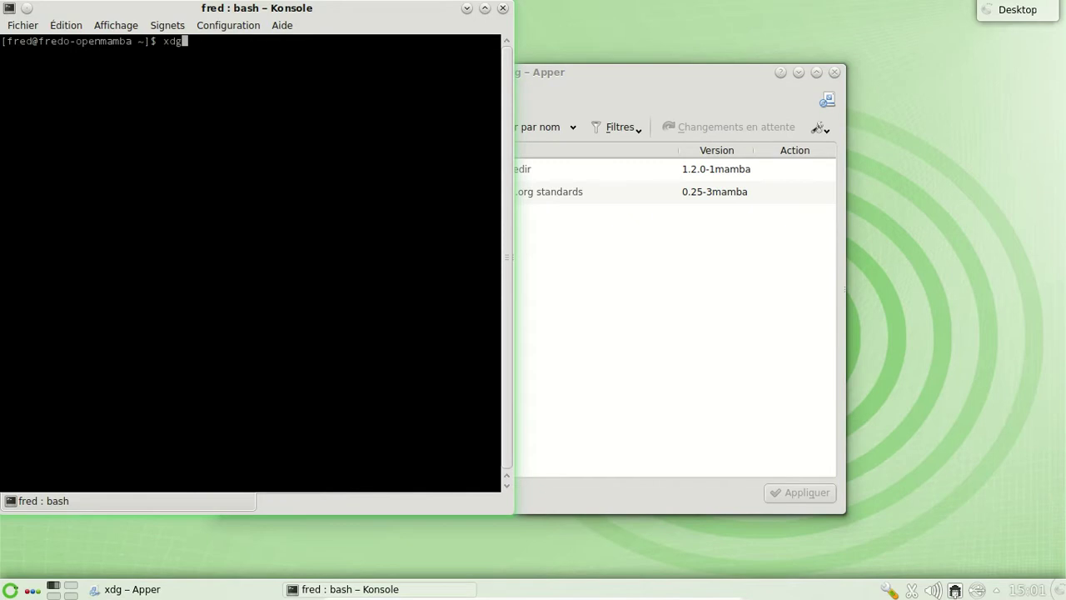
pyautogui.press('Tab')
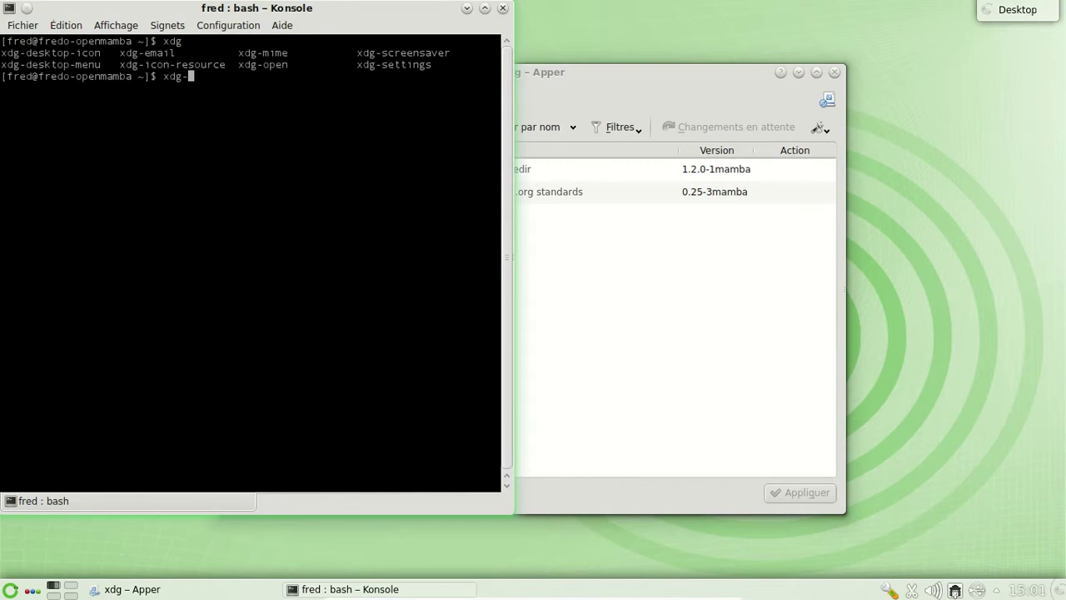
pyautogui.press('BackSpace')
pyautogui.press('BackSpace')
pyautogui.press('BackSpace')
pyautogui.press('BackSpace')
pyautogui.write('exit')
pyautogui.press('Return')
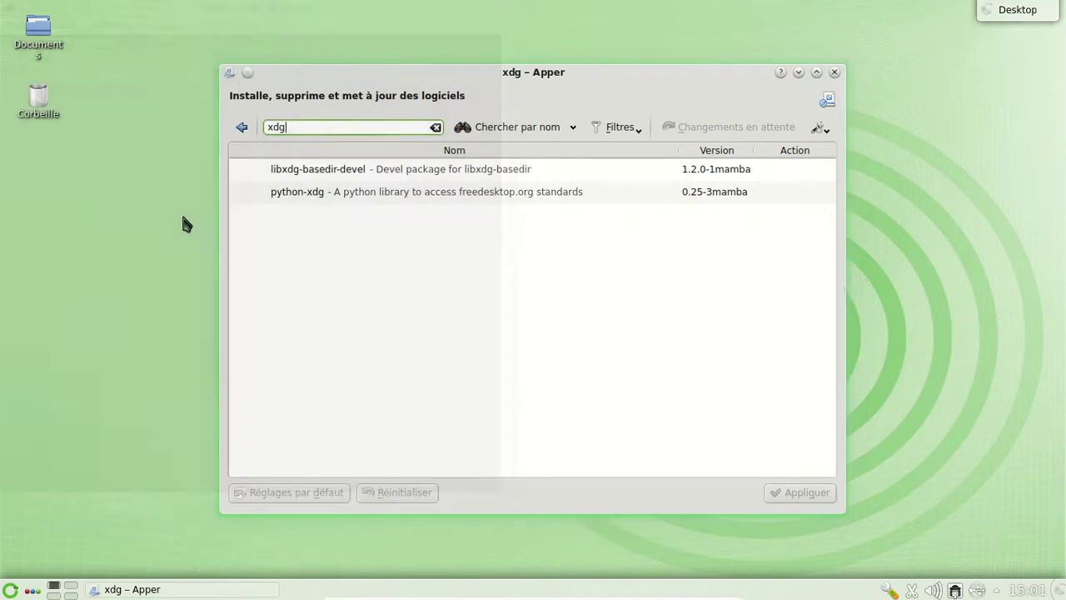
# Step: Clear the xdg package search and go back to Apper's overview of software groups
pyautogui.click(435, 126)
pyautogui.click(242, 129)
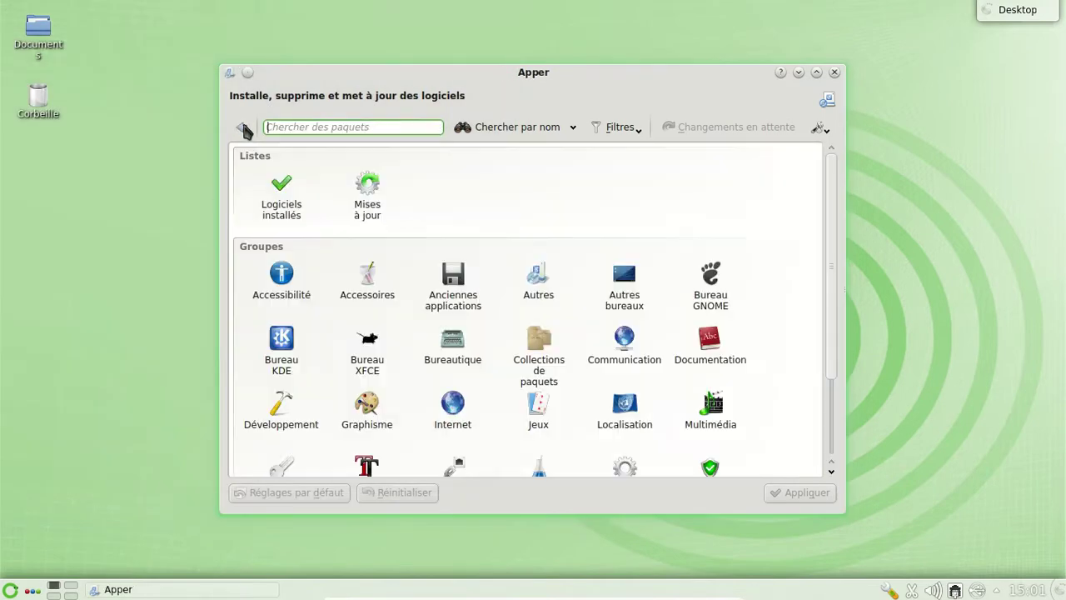
pyautogui.scroll(-3, 752, 250)
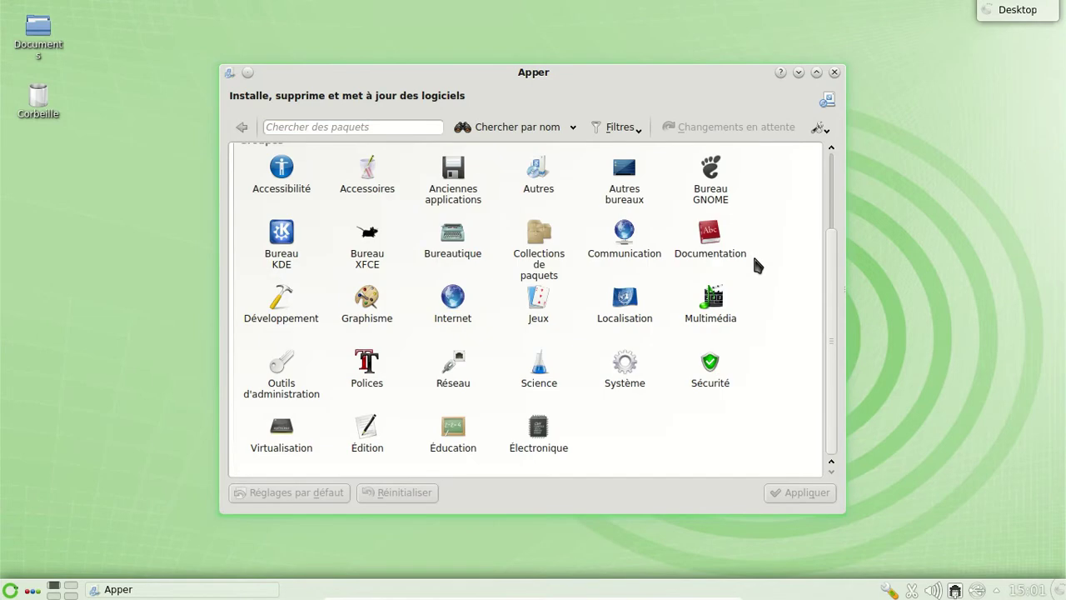
pyautogui.scroll(3, 756, 250)
# Step: Review Apper's version, author, acknowledgement and translation information, then dismiss the about dialog
pyautogui.click(825, 129)
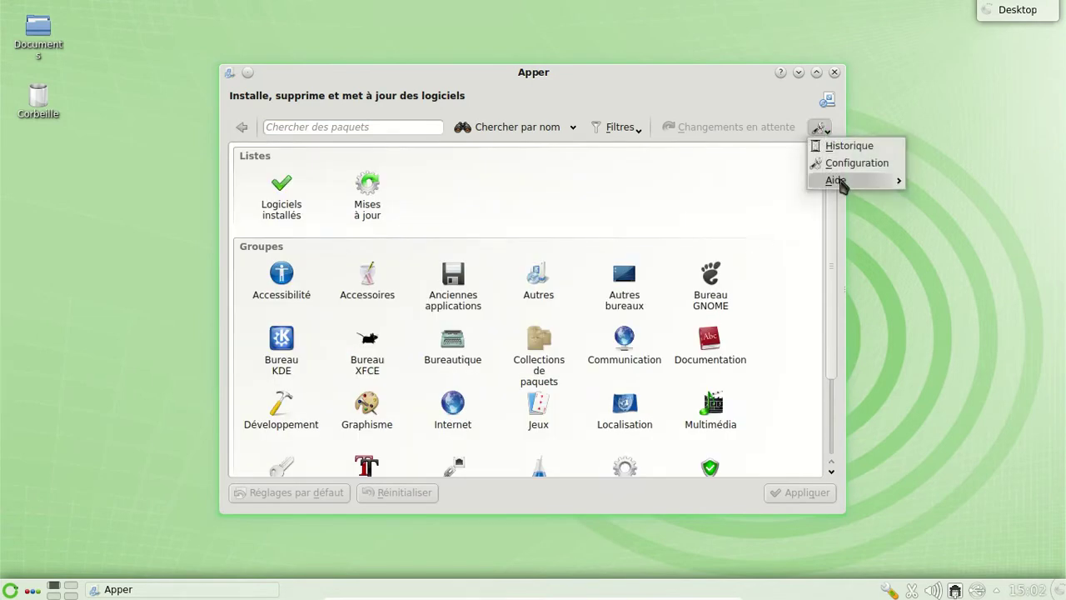
pyautogui.moveTo(834, 180)
pyautogui.click(665, 265)
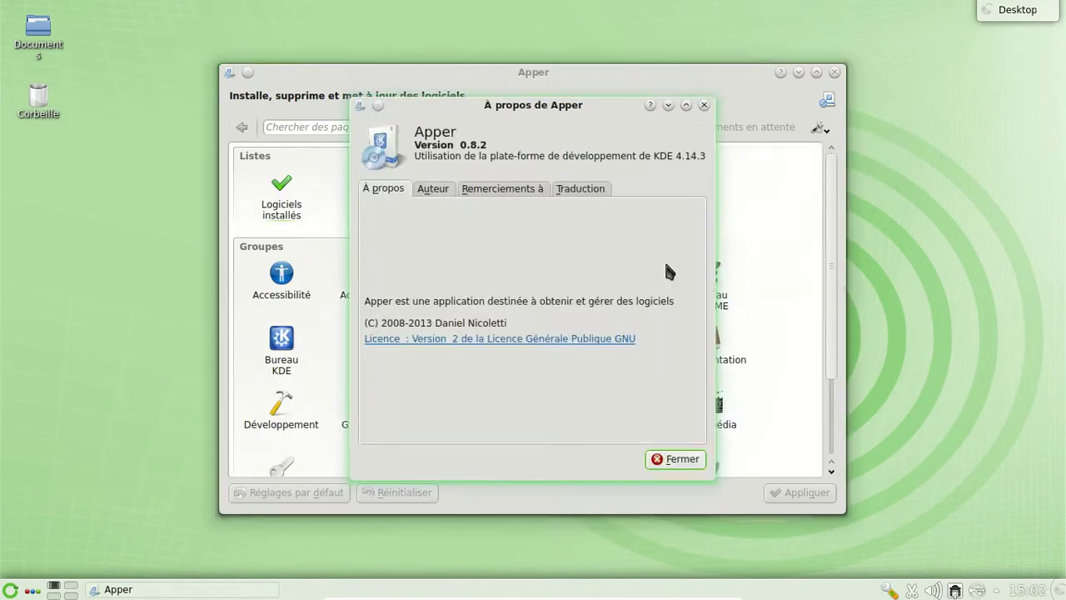
pyautogui.click(428, 193)
pyautogui.click(483, 194)
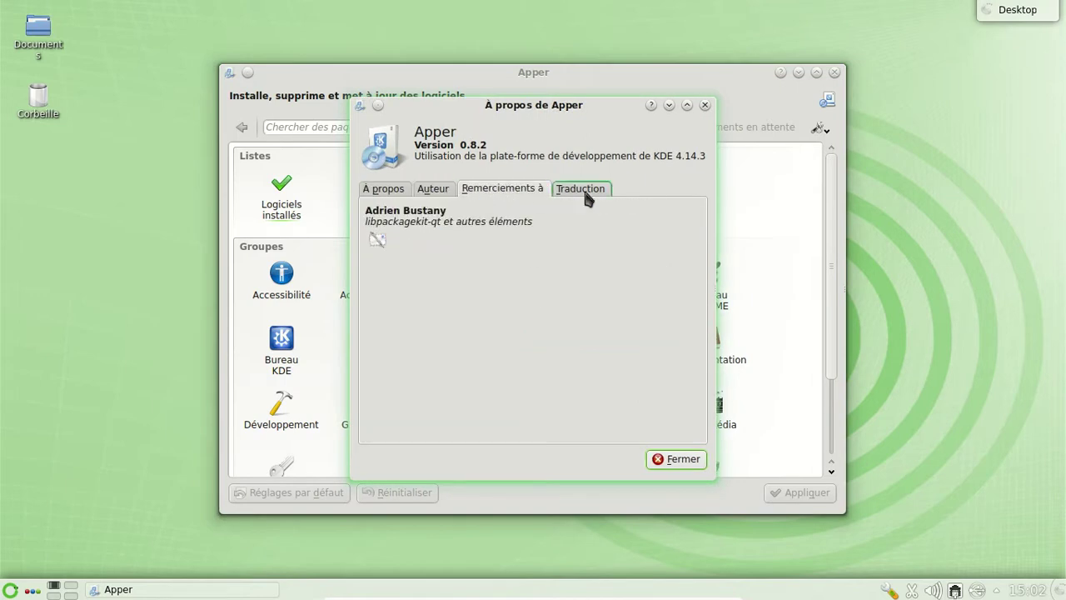
pyautogui.click(586, 193)
pyautogui.click(492, 194)
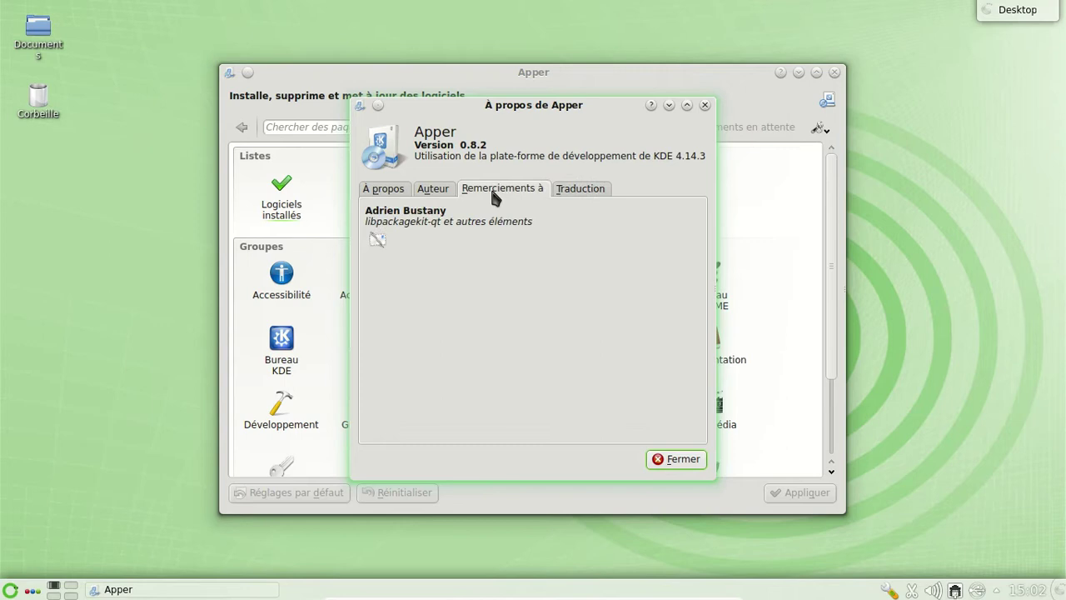
pyautogui.click(382, 188)
pyautogui.click(705, 106)
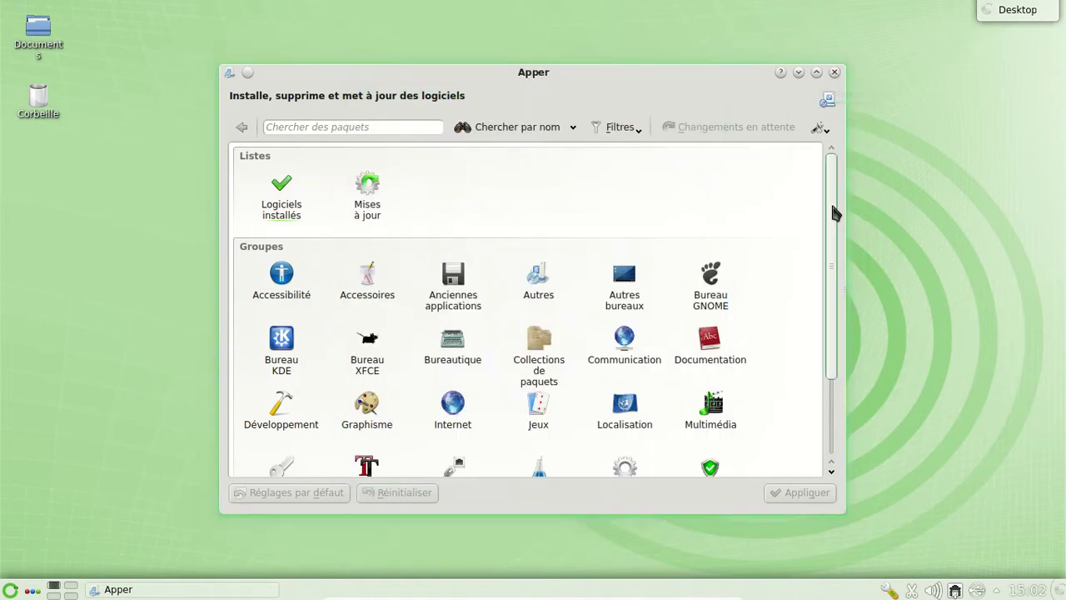
# Step: Open the Multimédia software group and browse its list of available packages
pyautogui.moveTo(833, 209); pyautogui.dragTo(842, 328)
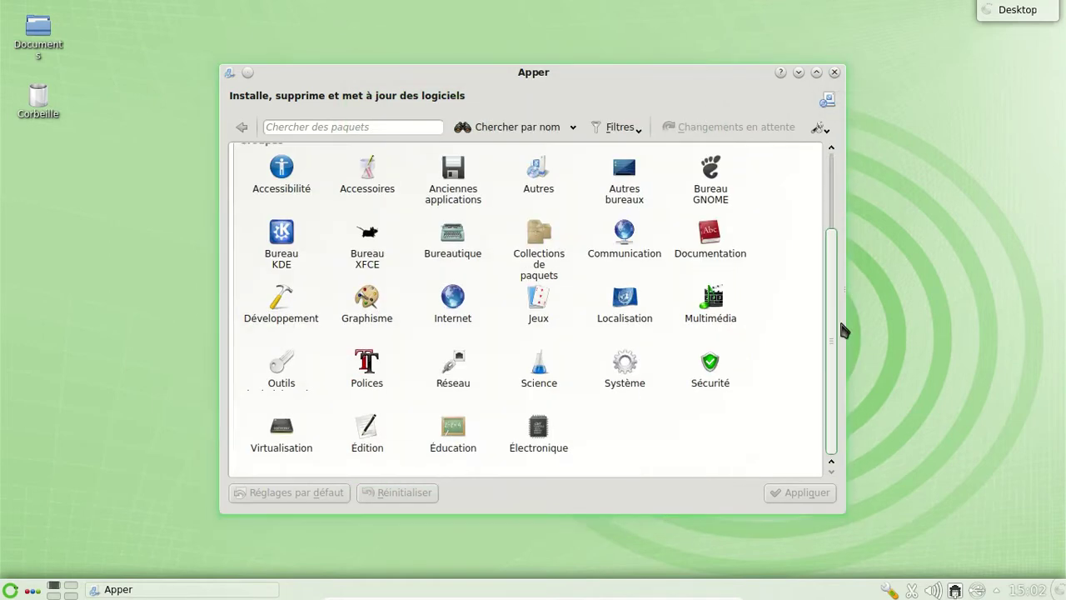
pyautogui.click(700, 315)
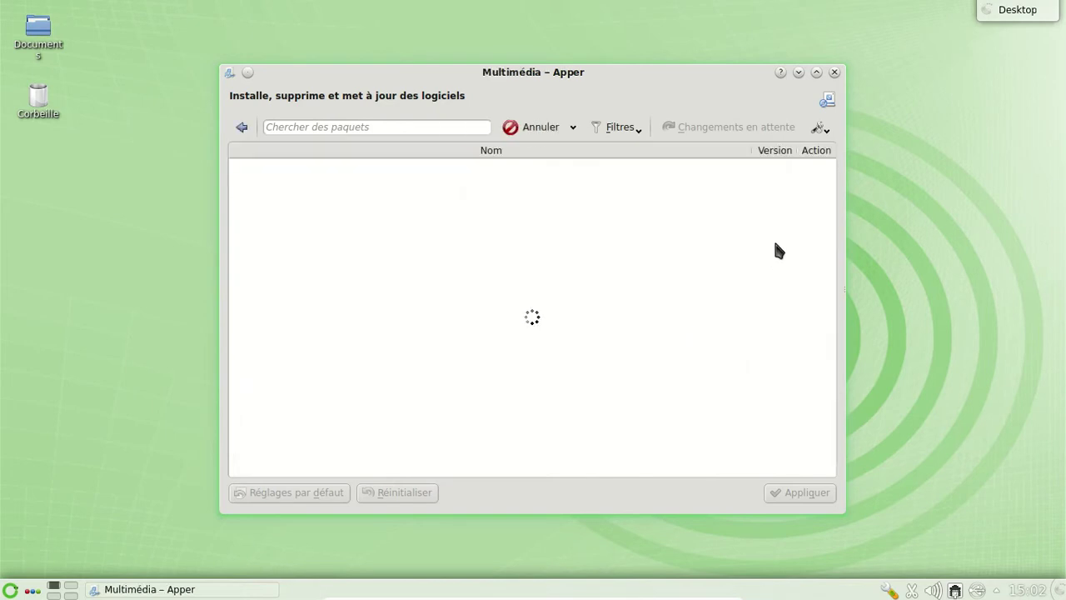
pyautogui.click(622, 134)
pyautogui.moveTo(633, 164)
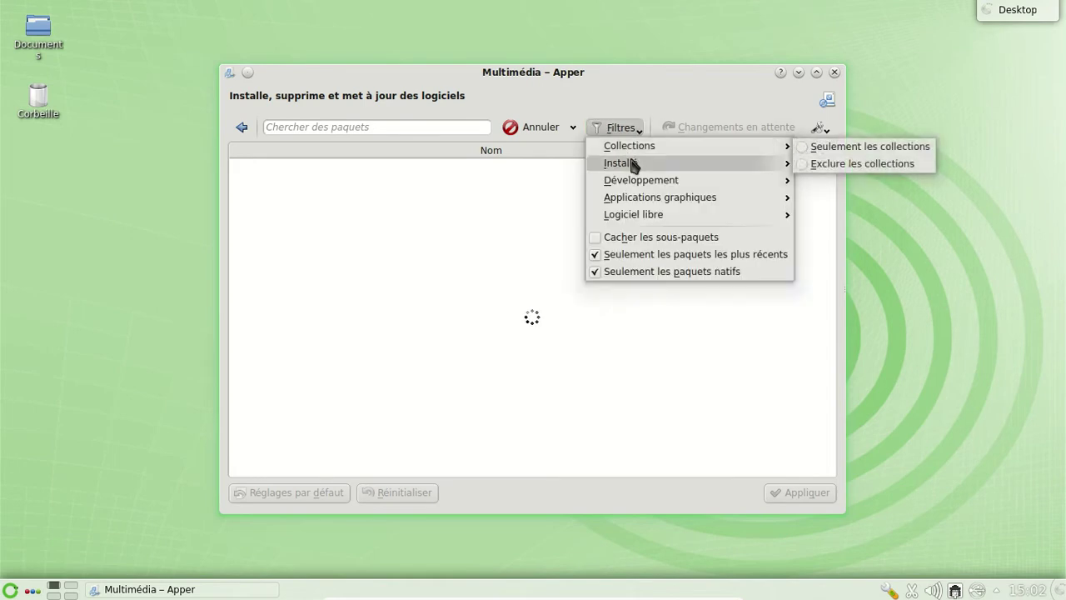
pyautogui.click(630, 83)
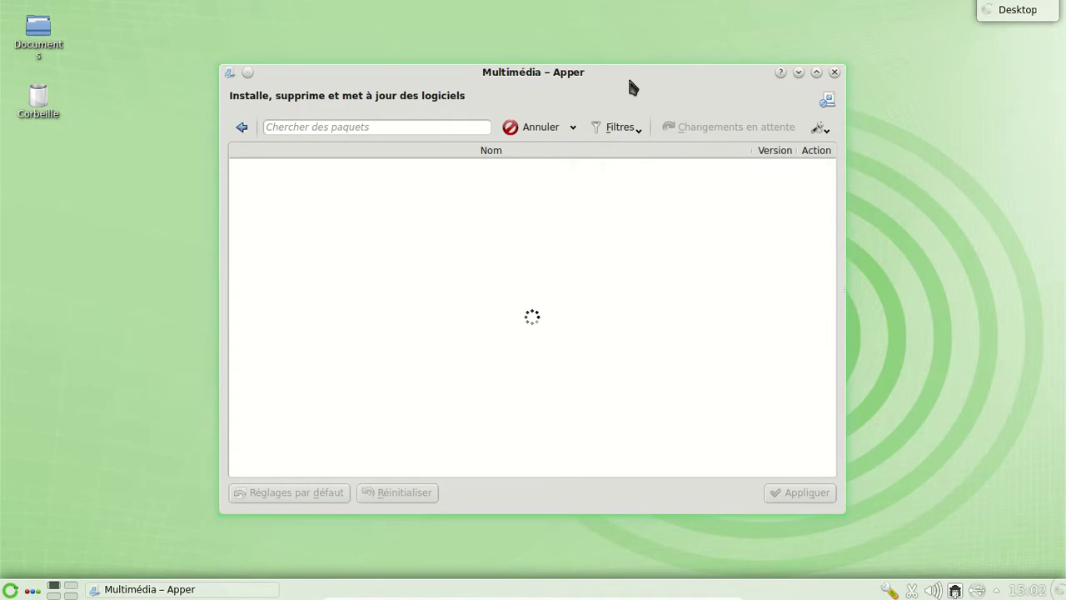
pyautogui.moveTo(814, 169)
pyautogui.moveTo(833, 172); pyautogui.dragTo(835, 237)
# Step: Search the packages by name for gstreamer, then close Apper
pyautogui.click(363, 127)
pyautogui.write('gstreamer')
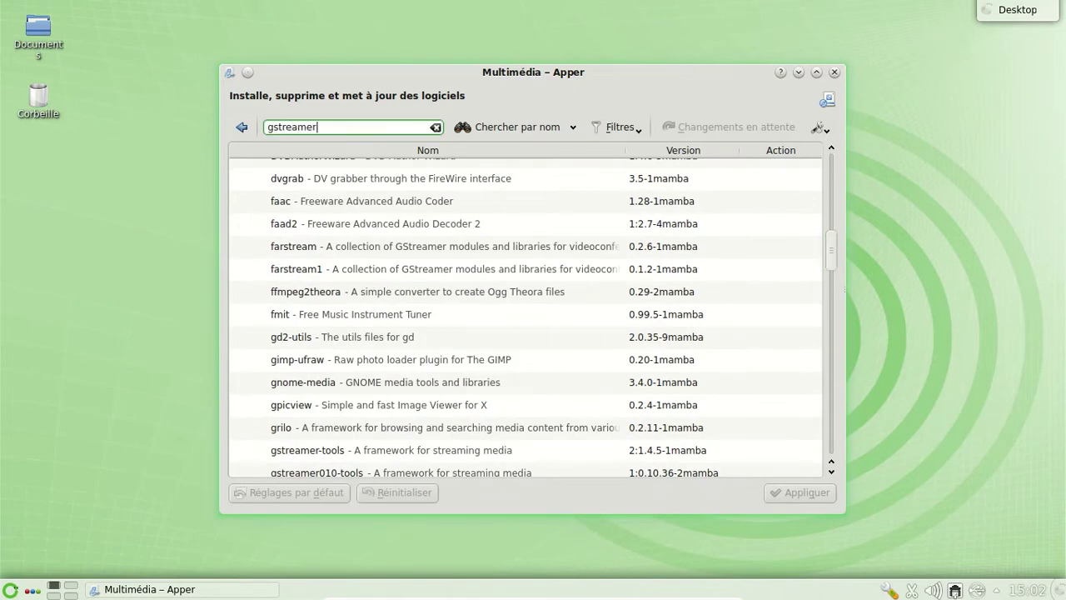
pyautogui.press('Return')
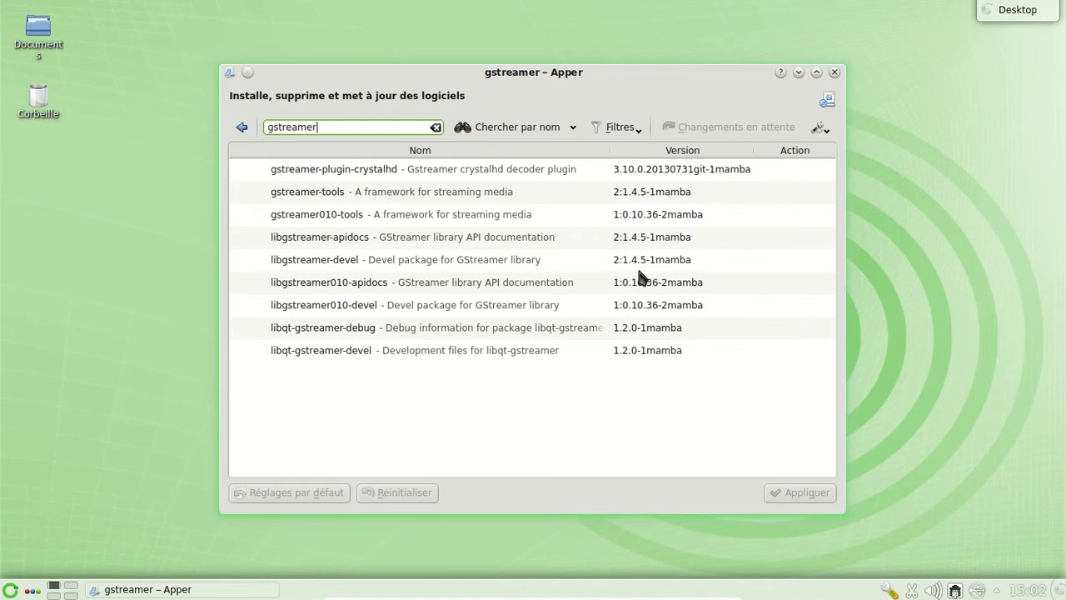
pyautogui.click(835, 73)
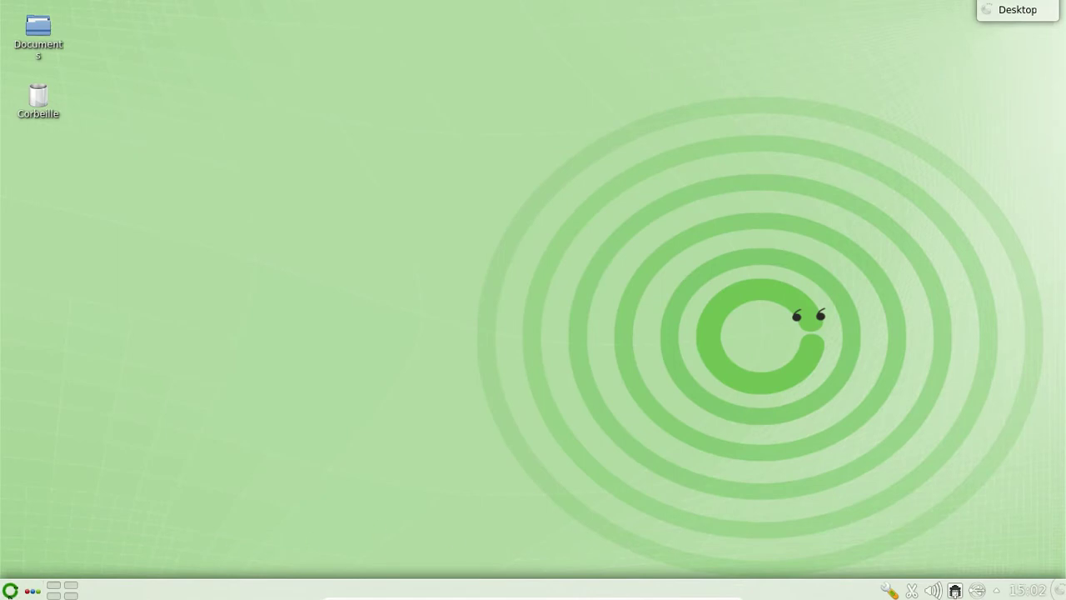
# Step: Shut down the openmamba system (Éteindre), taking the VirtualBox machine out of full-screen mode before confirming
pyautogui.click(10, 590)
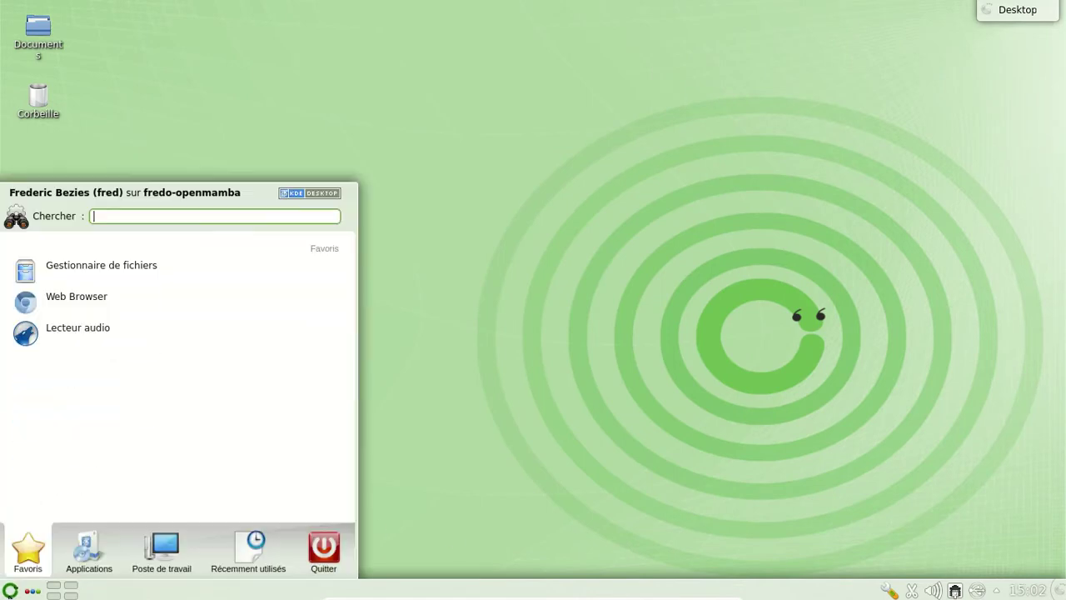
pyautogui.click(322, 550)
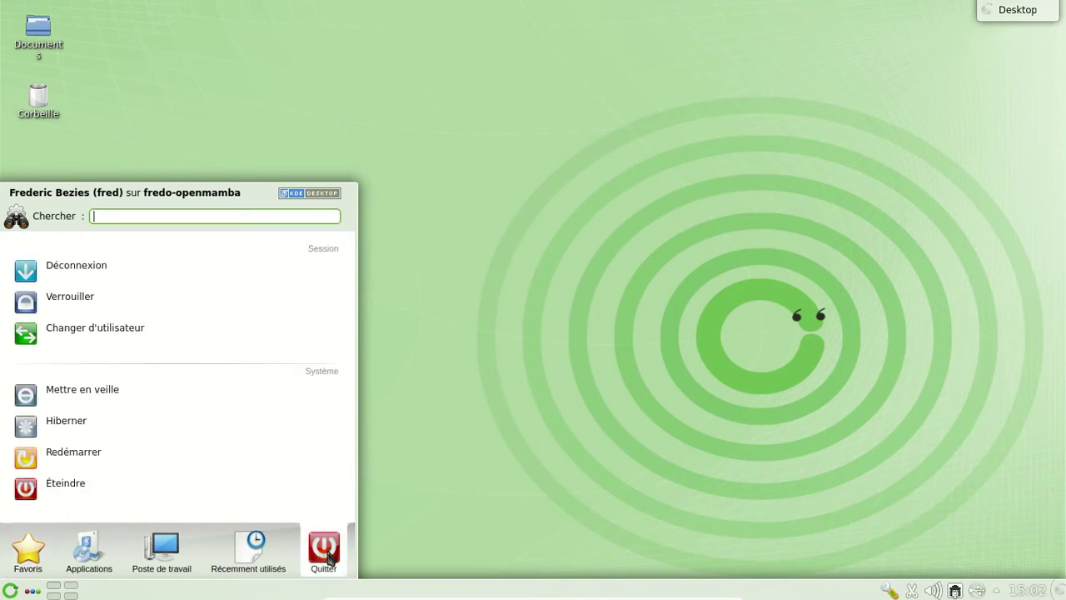
pyautogui.click(169, 485)
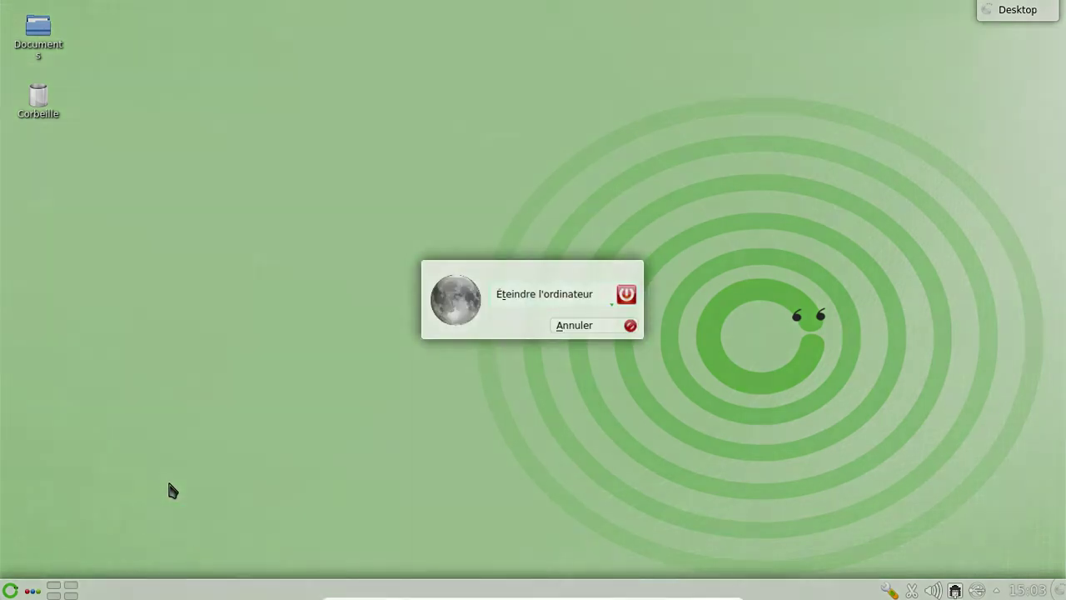
pyautogui.press('Control_R+f')
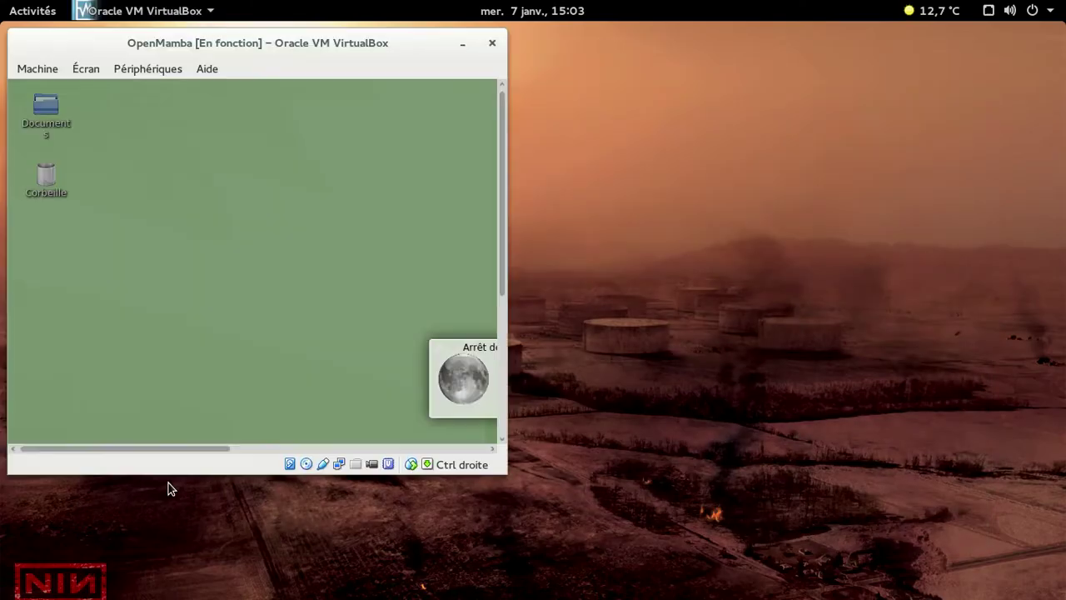
pyautogui.moveTo(501, 276); pyautogui.dragTo(471, 470)
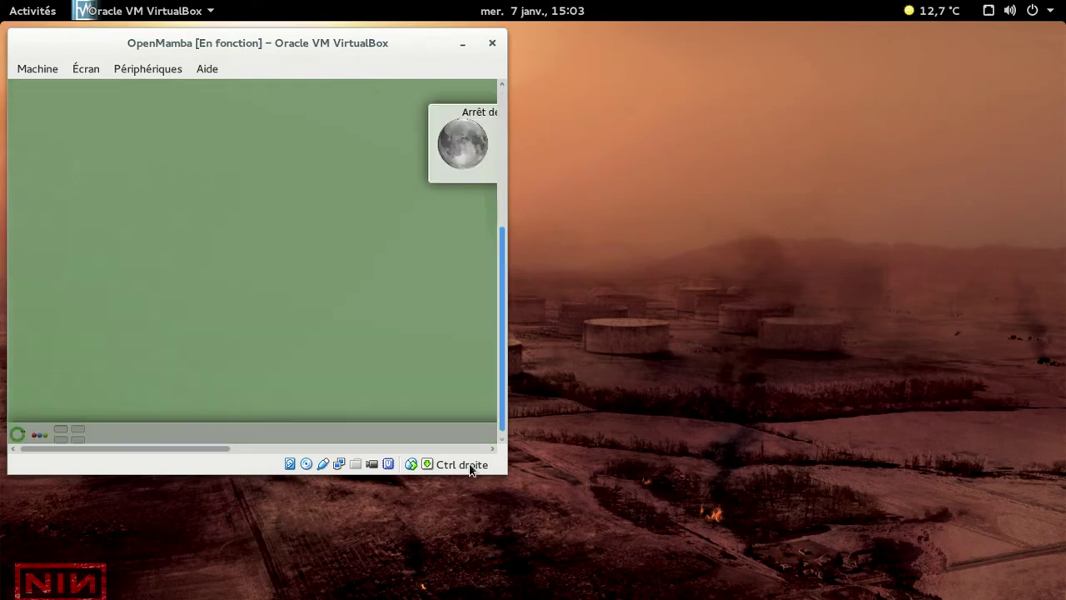
pyautogui.click(254, 448)
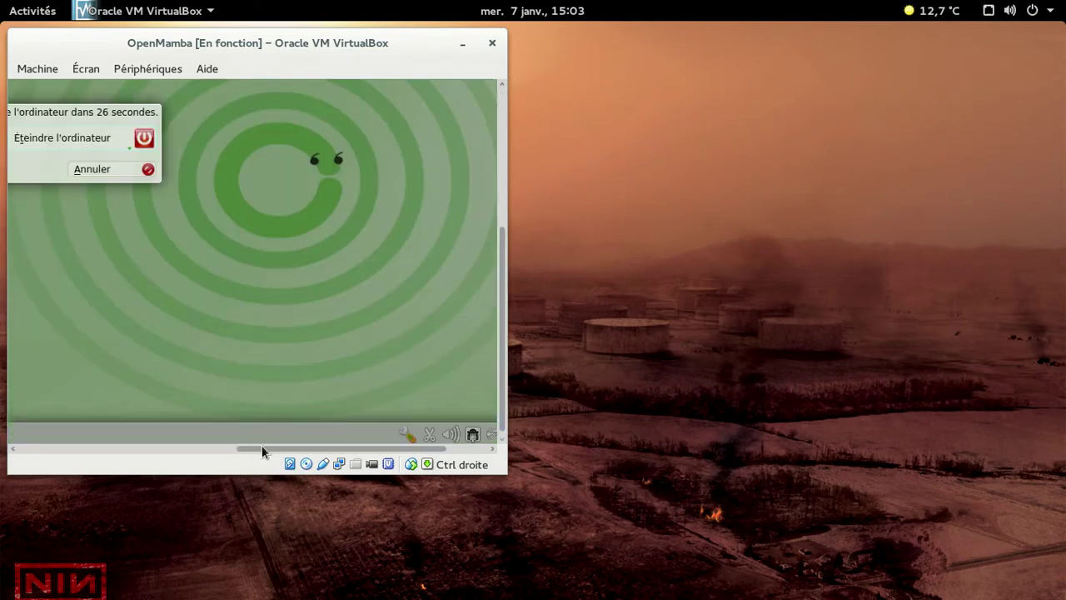
pyautogui.click(115, 137)
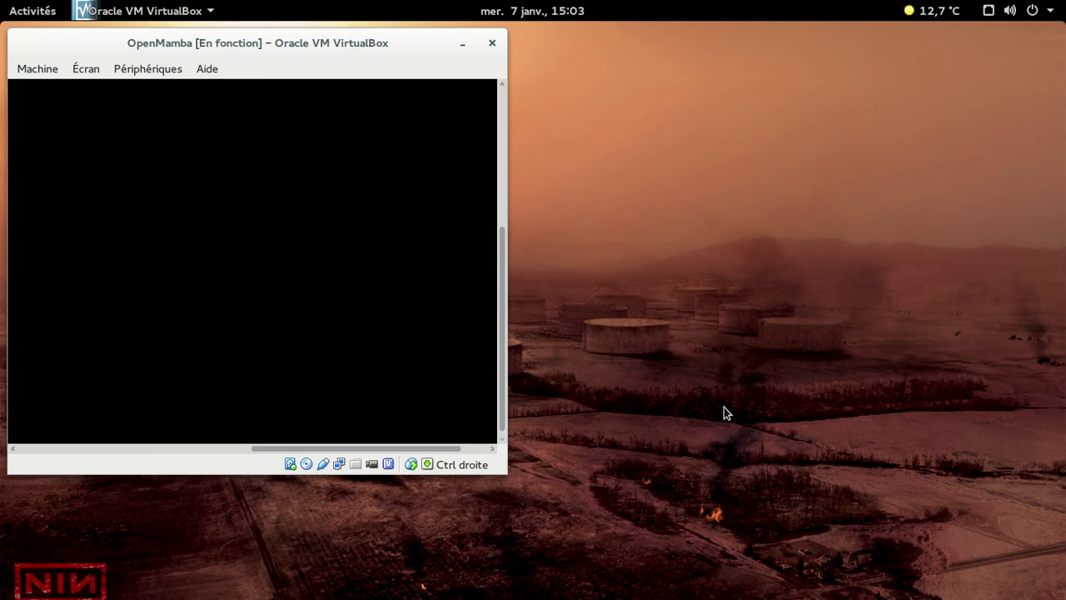
pyautogui.press('super+m')
pyautogui.press('Escape')
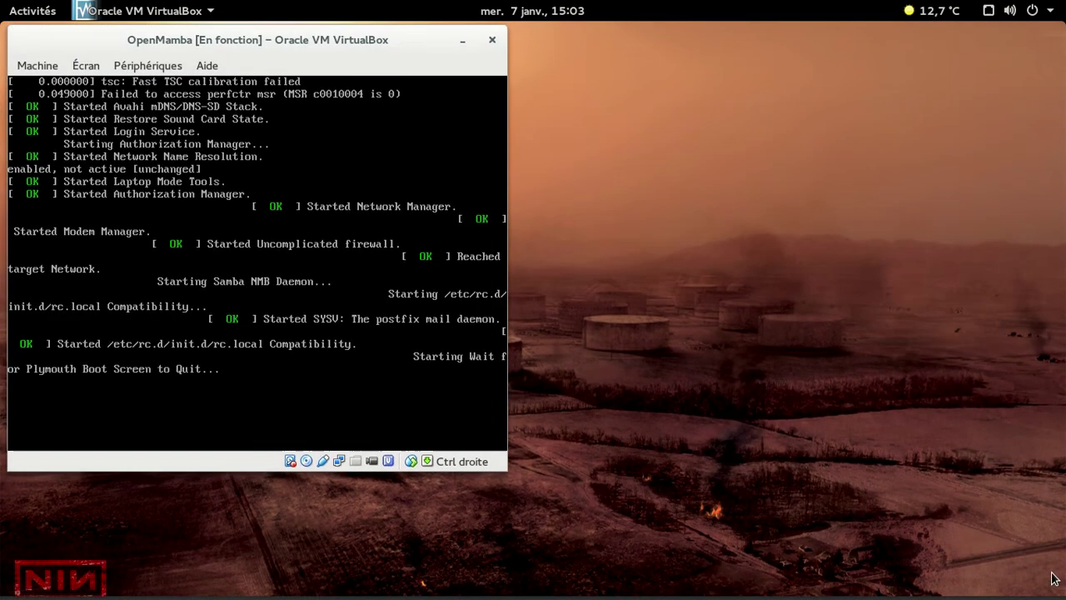
pyautogui.click(1055, 582)
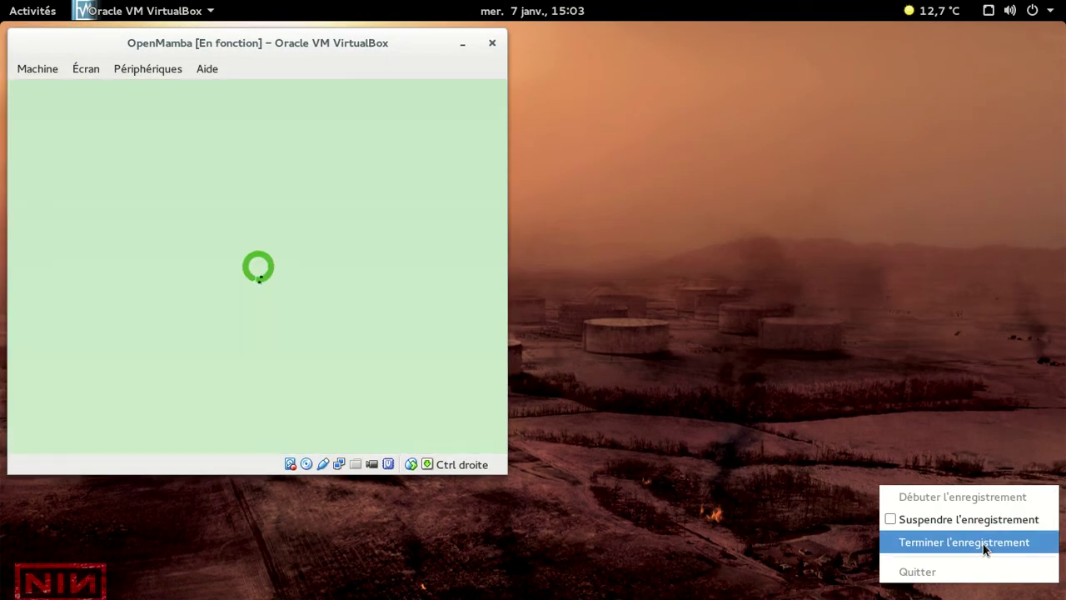